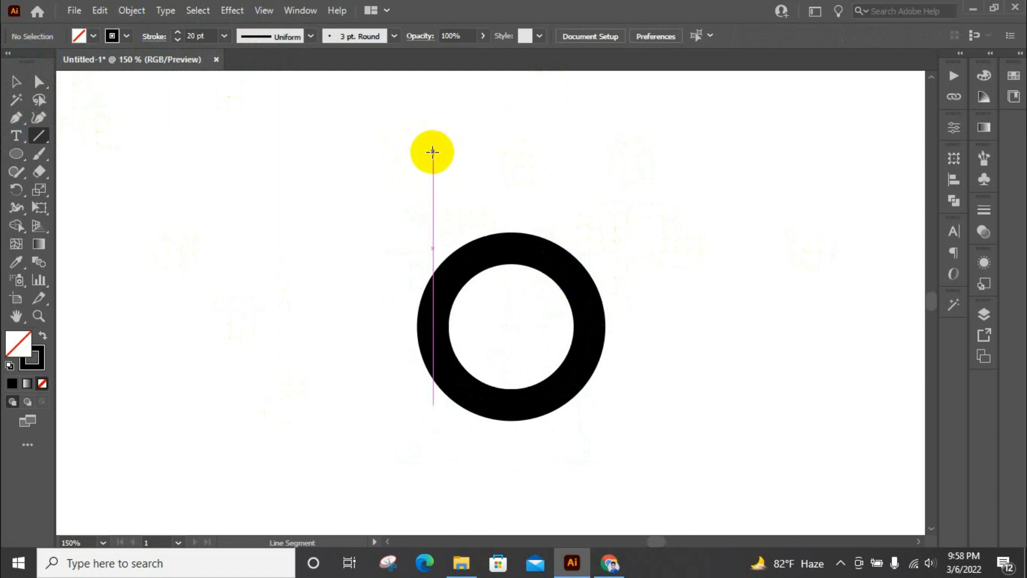
Draw two equally long vertical lines with the 20 pt black stroke, one over each side of the ring, extending above and below it
{"action": "left_click_drag", "start_coordinate": [432, 152], "coordinate": [441, 476]}
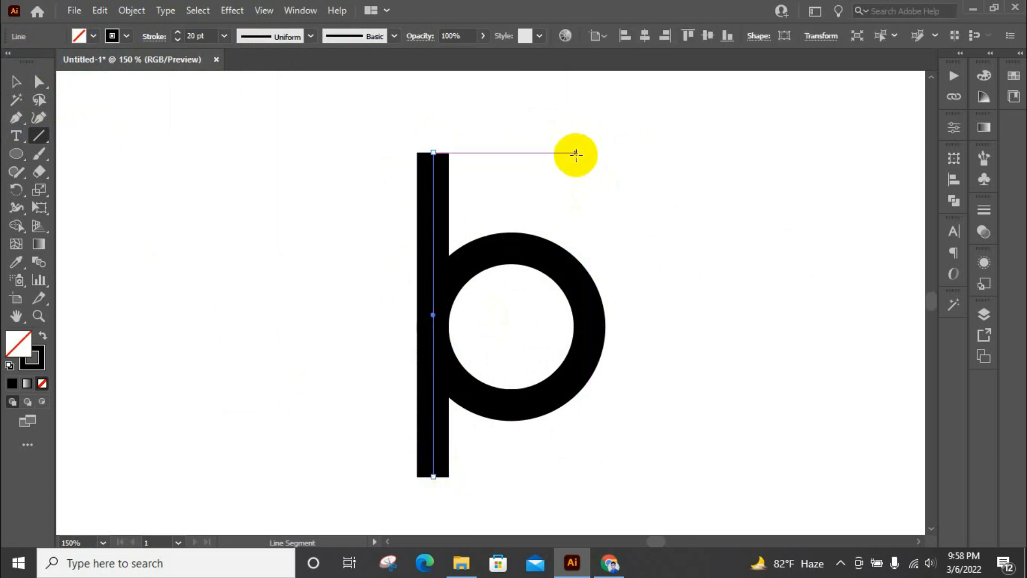
{"action": "left_click_drag", "start_coordinate": [589, 152], "coordinate": [574, 479]}
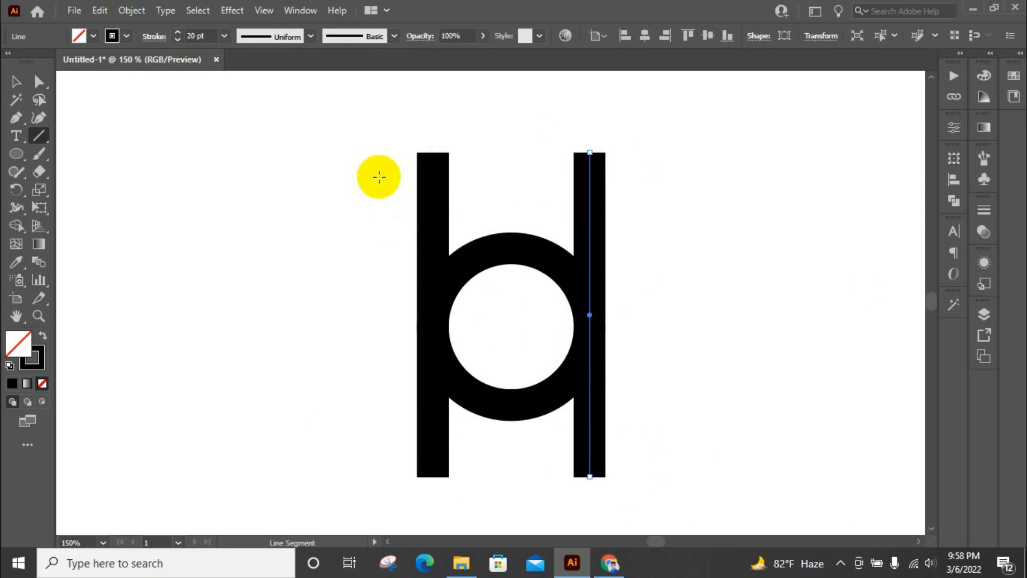
{"action": "left_click", "coordinate": [14, 82]}
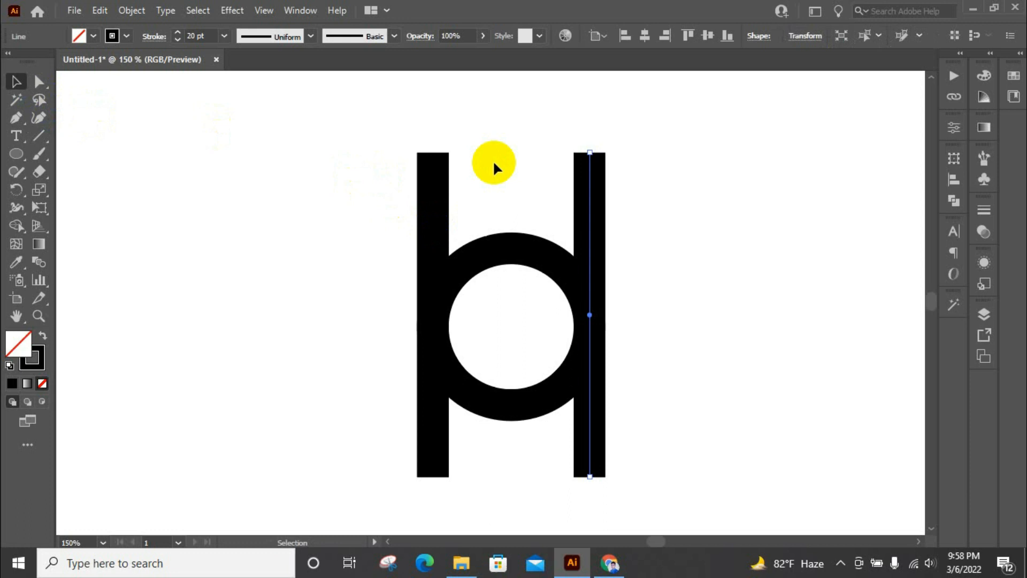
{"action": "left_click", "coordinate": [38, 135]}
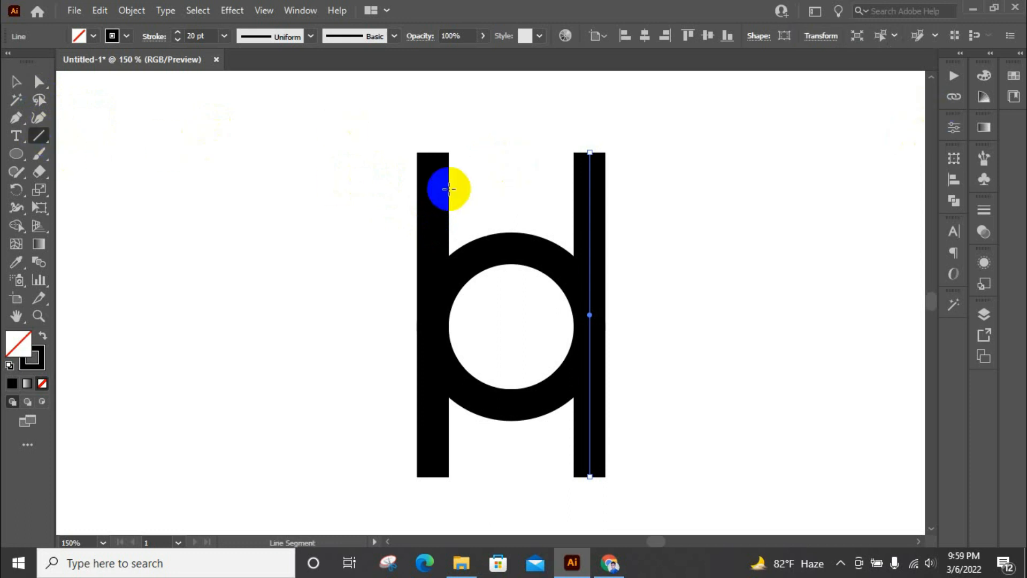
{"action": "left_click", "coordinate": [14, 83]}
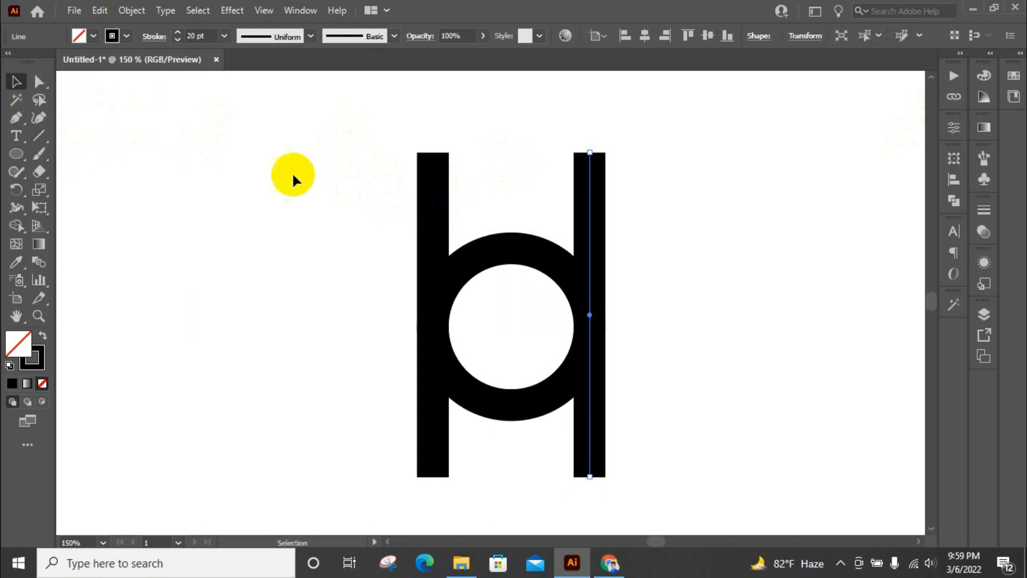
{"action": "left_click", "coordinate": [336, 185]}
Create a circle 20 pt wide and 20 pt high inside the ring's white area
{"action": "scroll", "coordinate": [622, 203], "scroll_direction": "down", "scroll_amount": 1}
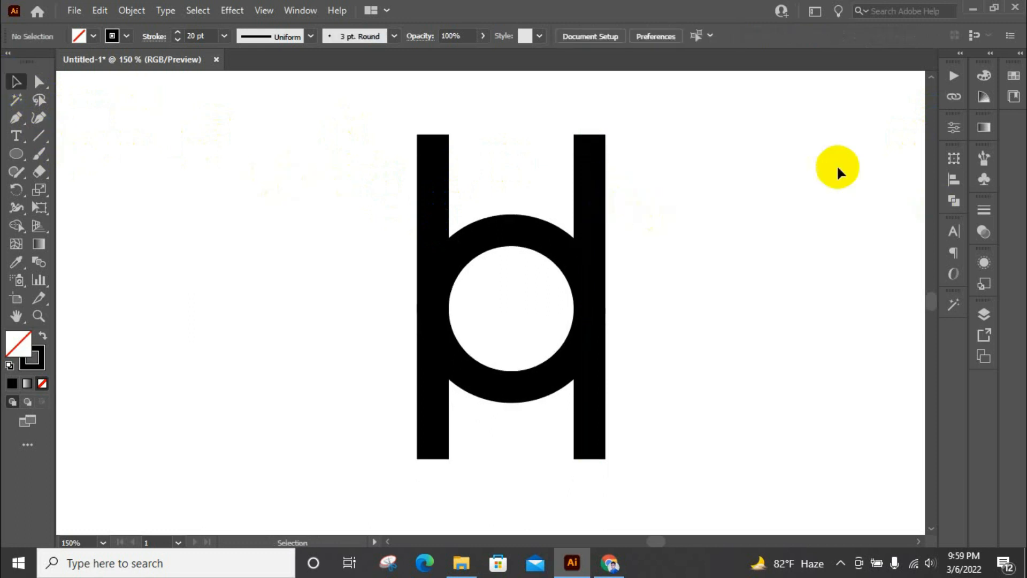
{"action": "left_click", "coordinate": [488, 302]}
{"action": "double_click", "coordinate": [485, 249]}
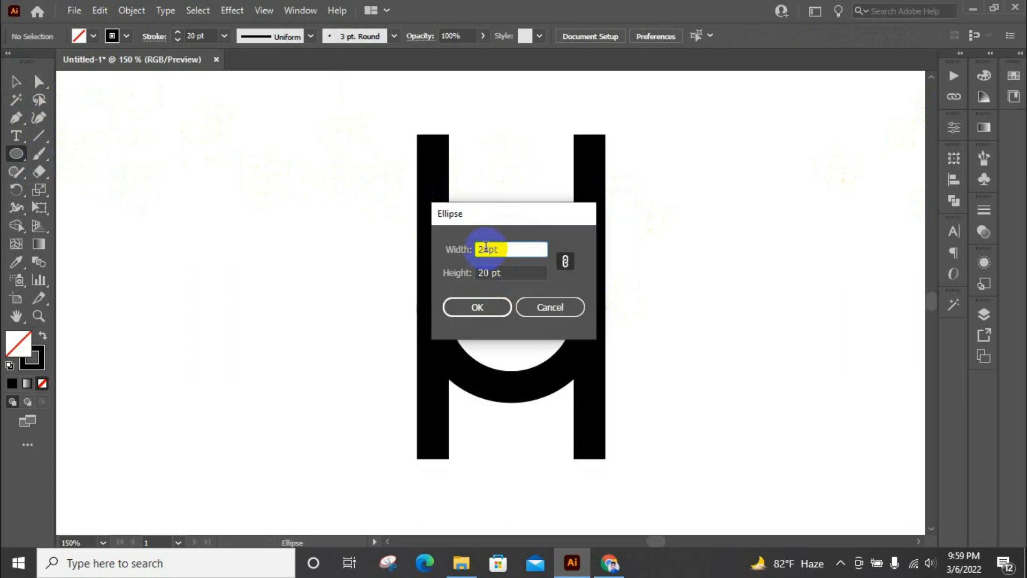
{"action": "type", "text": "20"}
{"action": "left_click", "coordinate": [481, 315]}
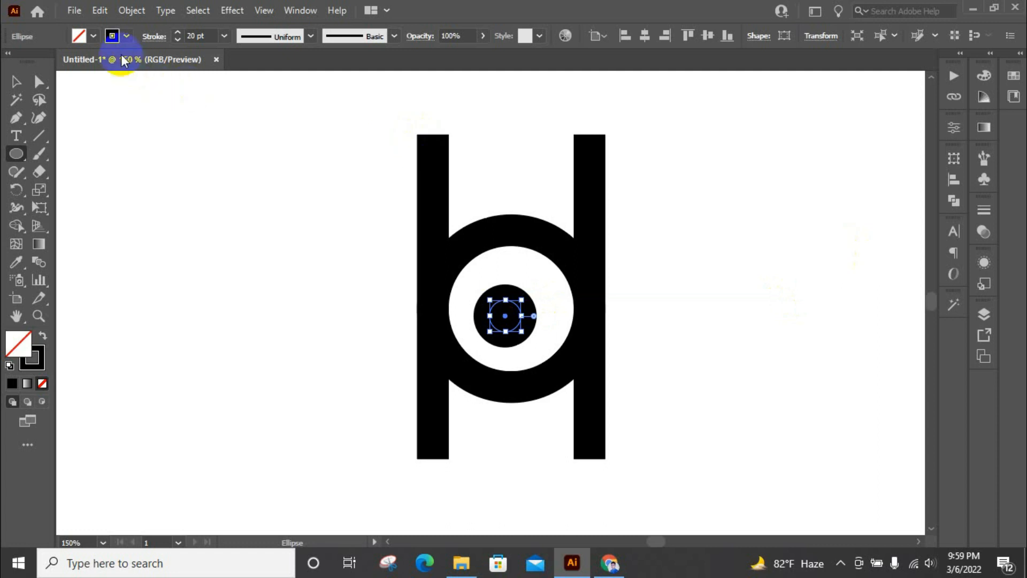
Remove the small circle's stroke and fill it with black
{"action": "left_click", "coordinate": [130, 36]}
{"action": "left_click", "coordinate": [10, 63]}
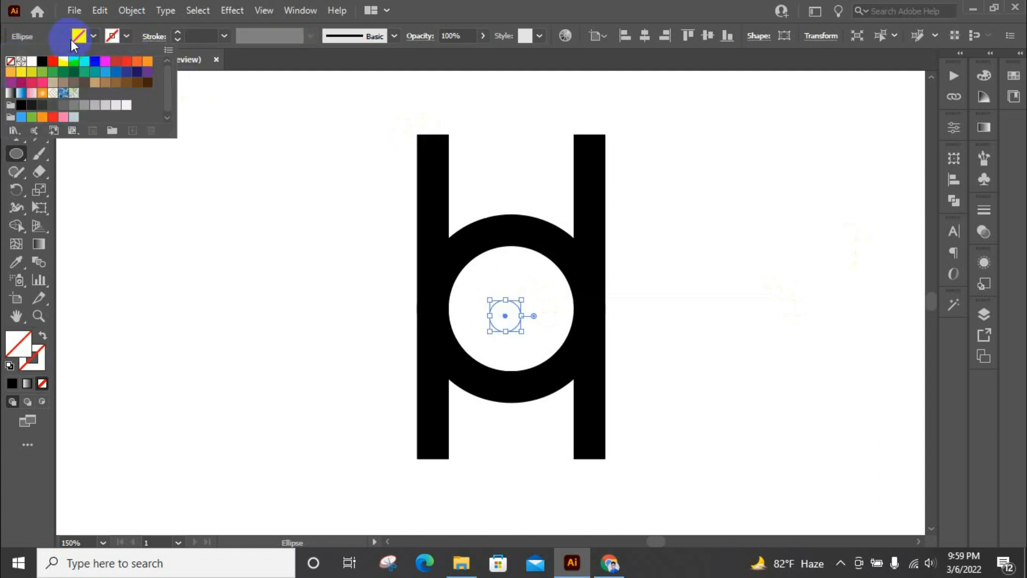
{"action": "left_click", "coordinate": [87, 37]}
{"action": "left_click", "coordinate": [22, 105]}
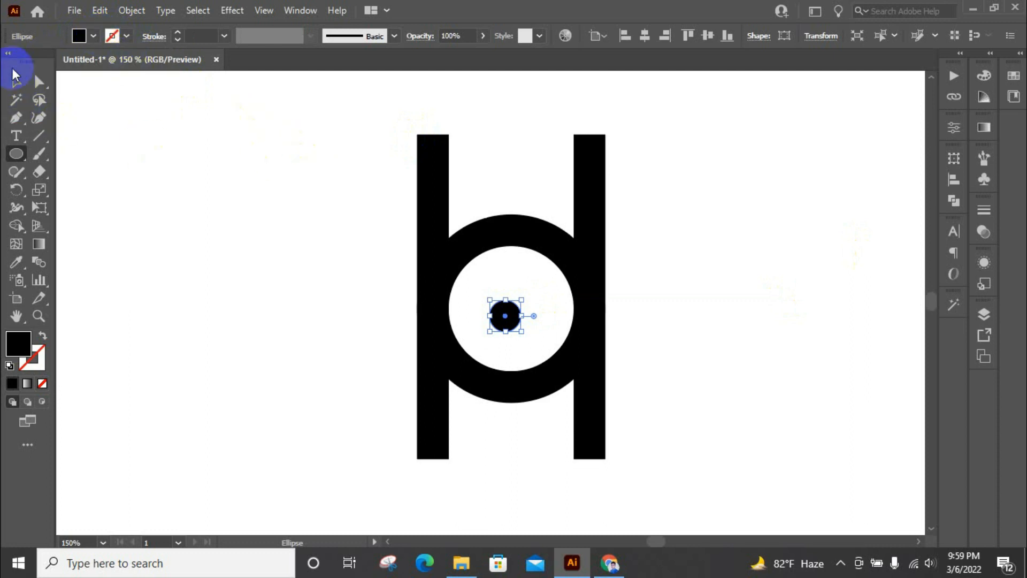
Move and duplicate the small black circle inside the ring to form two eyes with a third circle centred below as the mouth
{"action": "left_click", "coordinate": [16, 81]}
{"action": "key", "text": "ctrl+plus"}
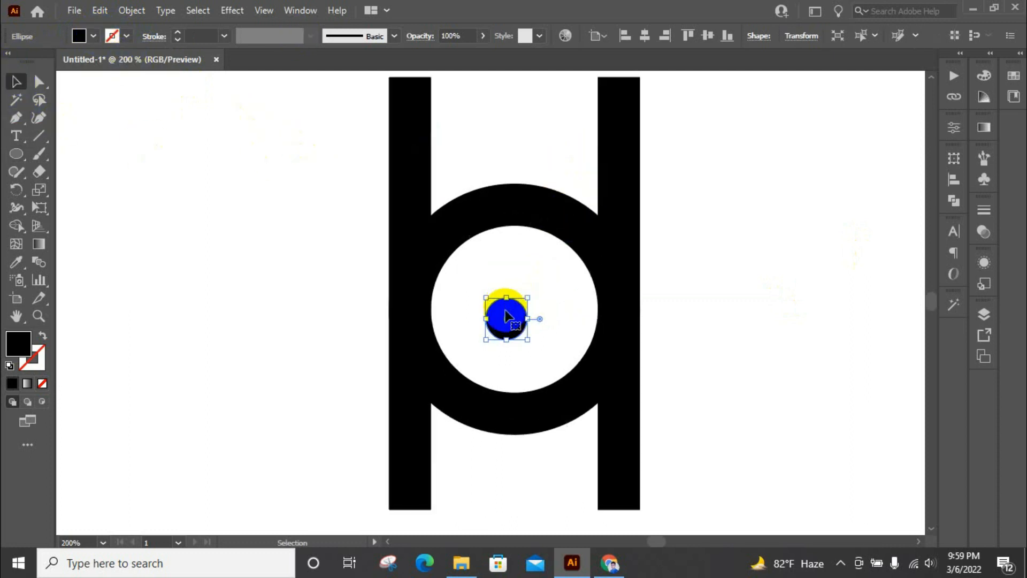
{"action": "left_click_drag", "start_coordinate": [514, 319], "coordinate": [524, 337]}
{"action": "scroll", "coordinate": [505, 310], "scroll_direction": "up", "scroll_amount": 3}
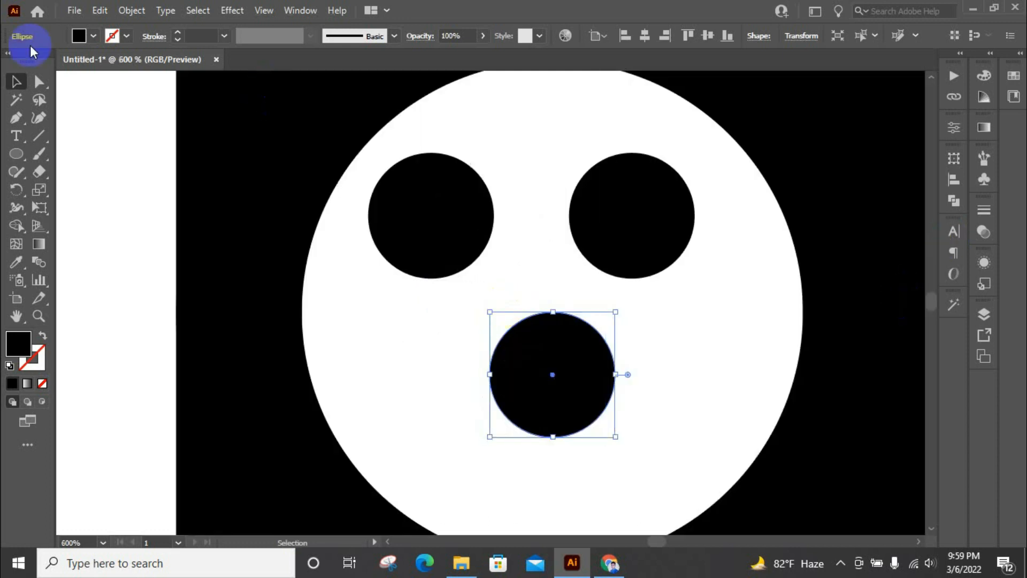
Stretch the lower circle into a wide oval mouth by moving its right anchor about 3 pt outward and its left anchor about 4 pt outward
{"action": "left_click", "coordinate": [38, 81]}
{"action": "scroll", "coordinate": [671, 332], "scroll_direction": "down", "scroll_amount": 1}
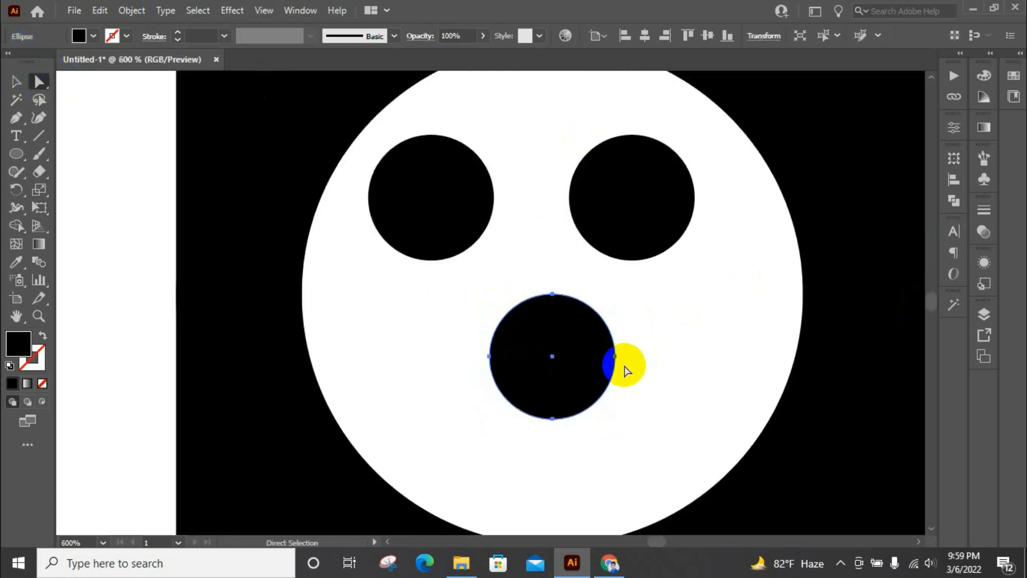
{"action": "left_click", "coordinate": [615, 357]}
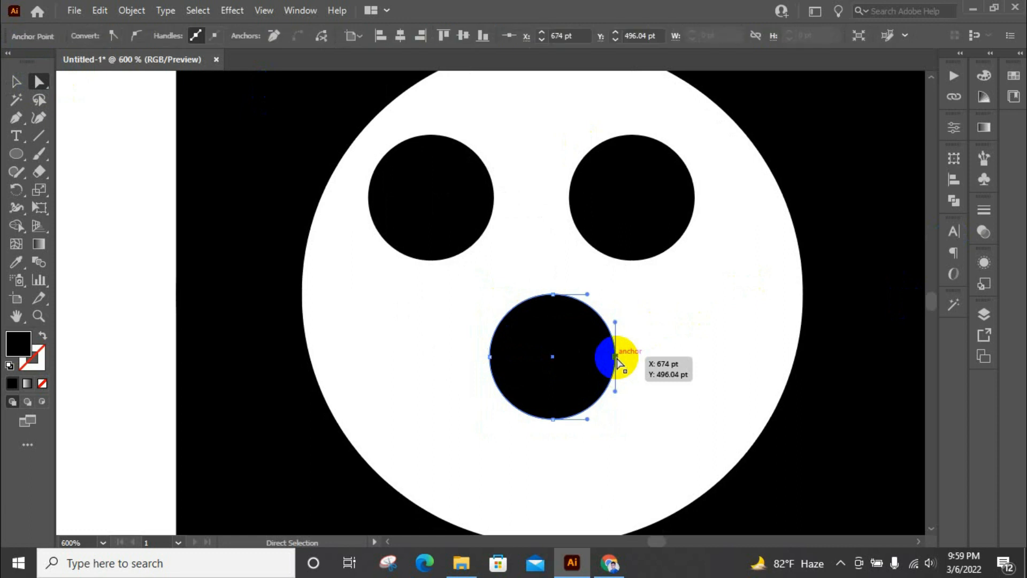
{"action": "left_click_drag", "start_coordinate": [618, 359], "coordinate": [633, 357]}
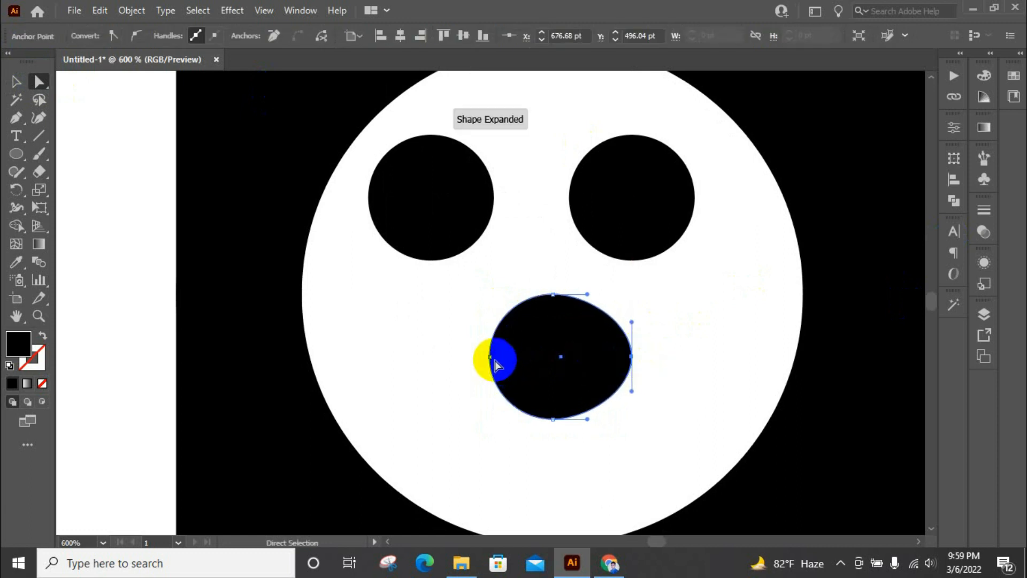
{"action": "left_click", "coordinate": [490, 357]}
{"action": "left_click_drag", "start_coordinate": [491, 357], "coordinate": [467, 357]}
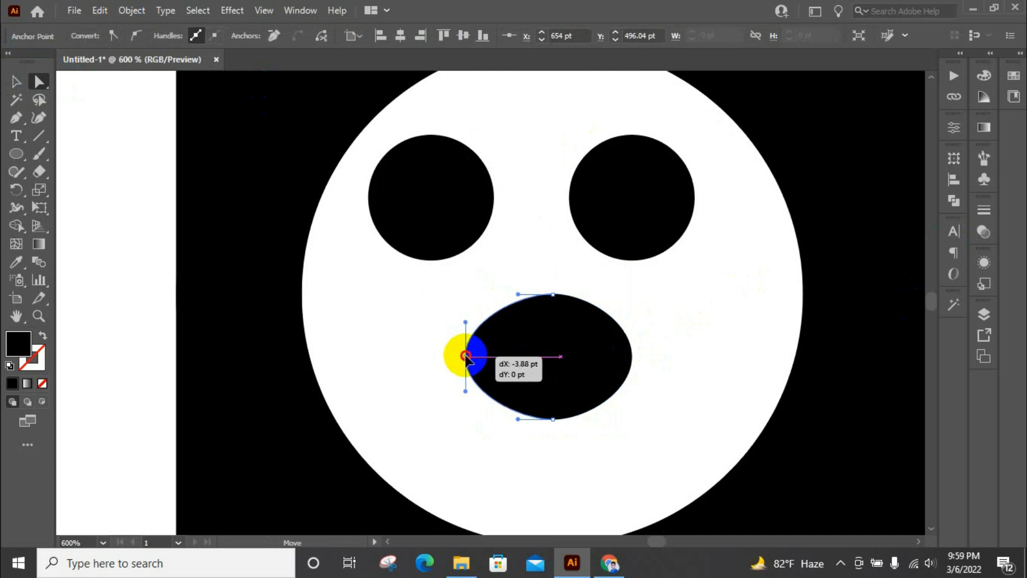
{"action": "left_click_drag", "start_coordinate": [465, 357], "coordinate": [466, 357]}
{"action": "left_click", "coordinate": [672, 294]}
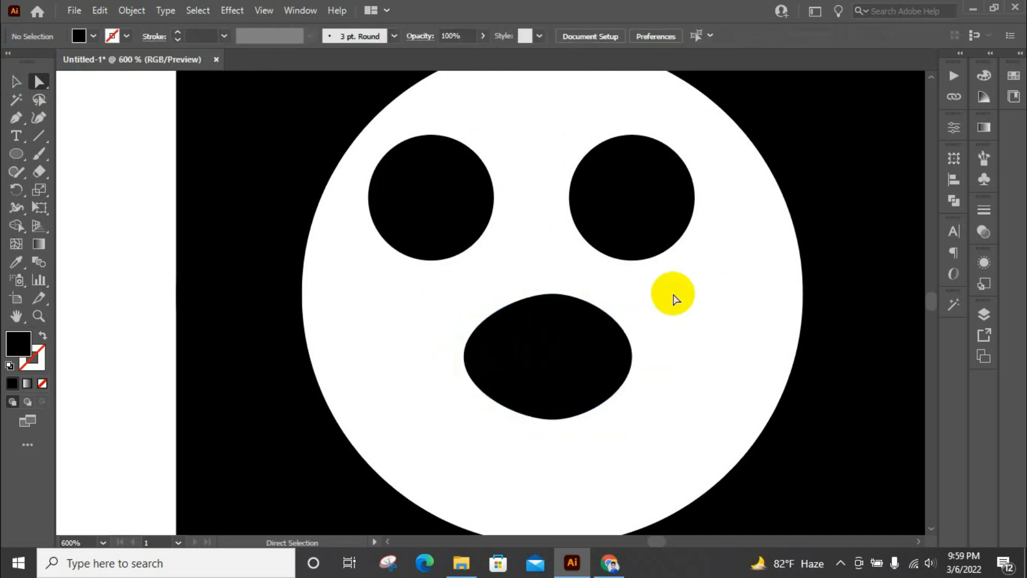
Align the two eye circles along their top edges and group them
{"action": "scroll", "coordinate": [532, 308], "scroll_direction": "down", "scroll_amount": 1}
{"action": "left_click", "coordinate": [470, 225]}
{"action": "left_click", "coordinate": [569, 232], "text": "shift"}
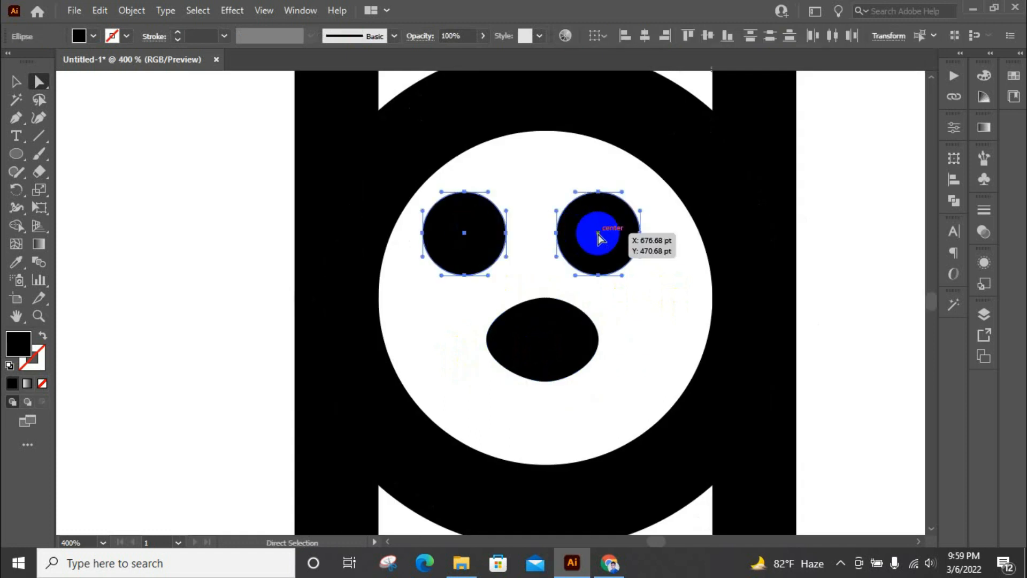
{"action": "left_click", "coordinate": [12, 83]}
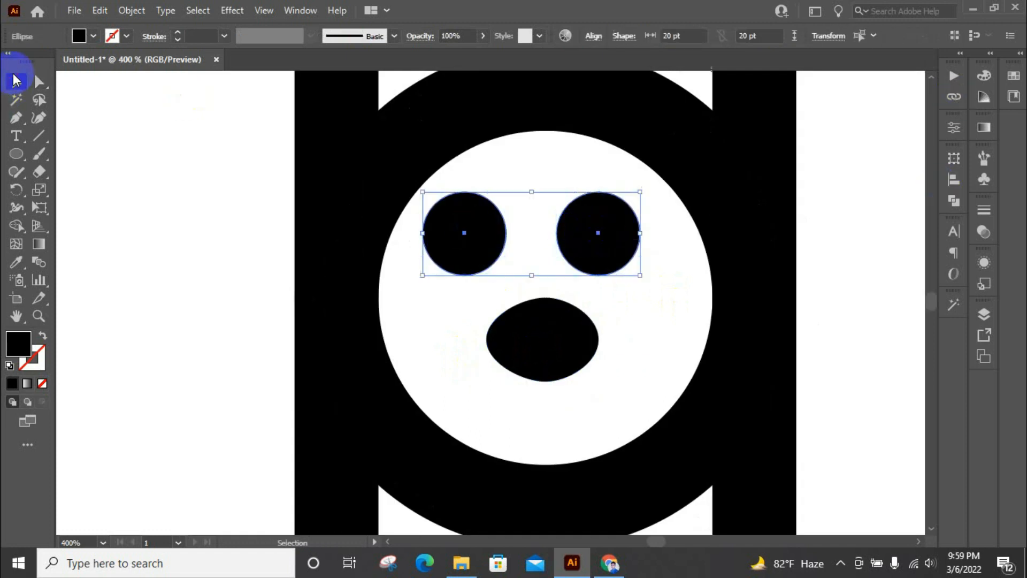
{"action": "left_click", "coordinate": [954, 180]}
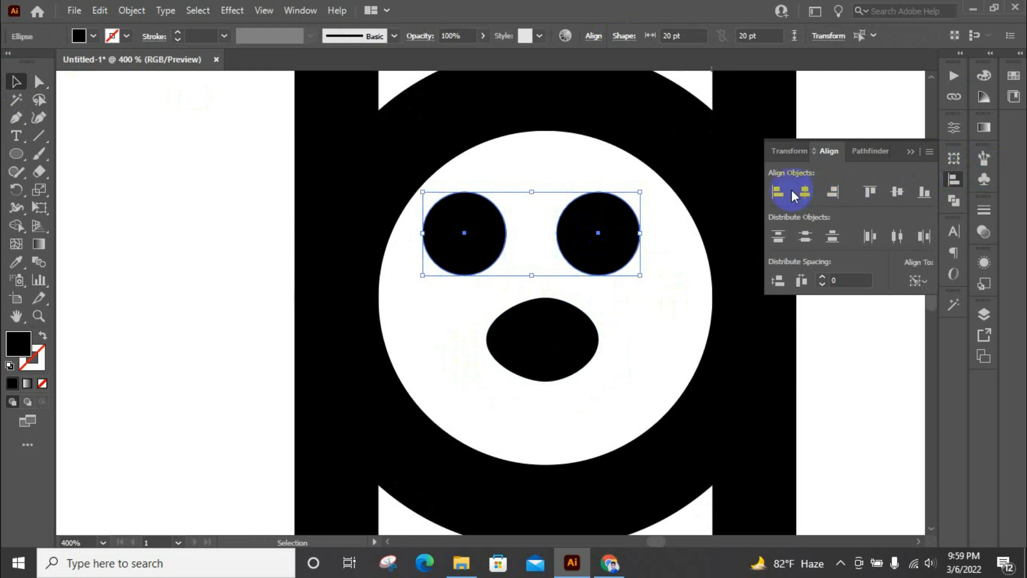
{"action": "left_click", "coordinate": [872, 192]}
{"action": "left_click", "coordinate": [954, 180]}
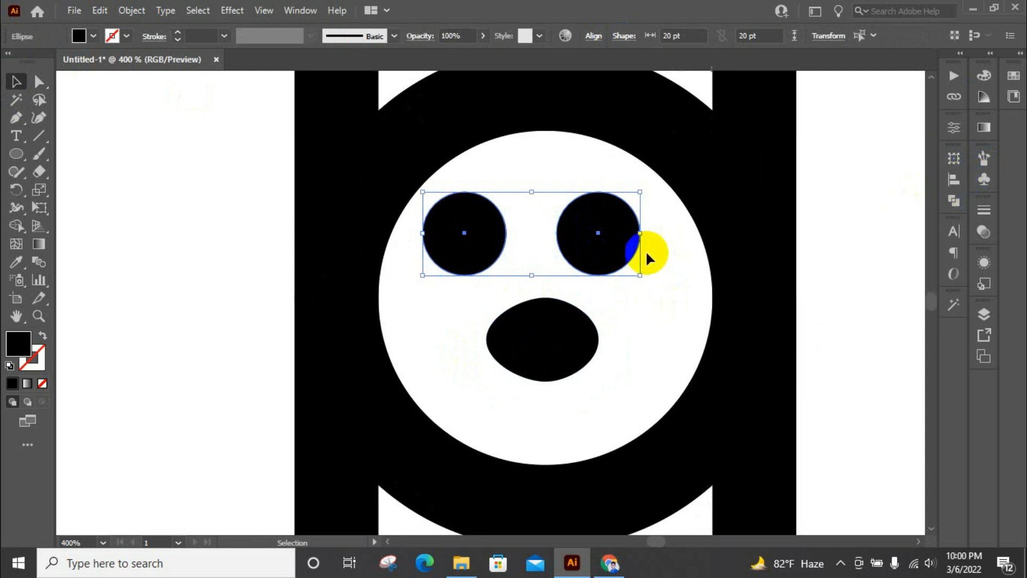
{"action": "right_click", "coordinate": [615, 238]}
{"action": "left_click", "coordinate": [671, 325]}
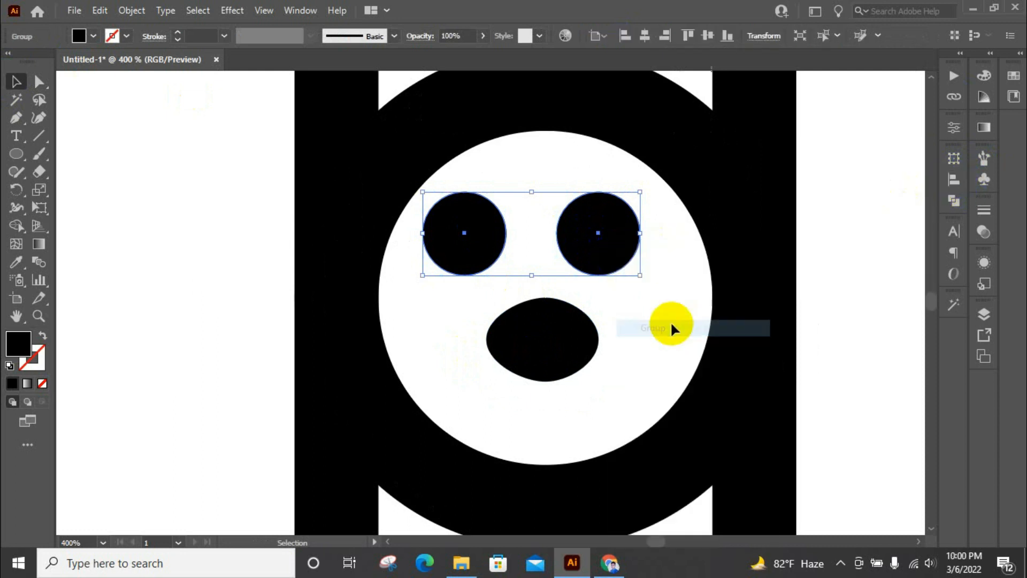
Align the grouped eyes and the oval mouth on their horizontal centres
{"action": "left_click", "coordinate": [568, 345], "text": "shift"}
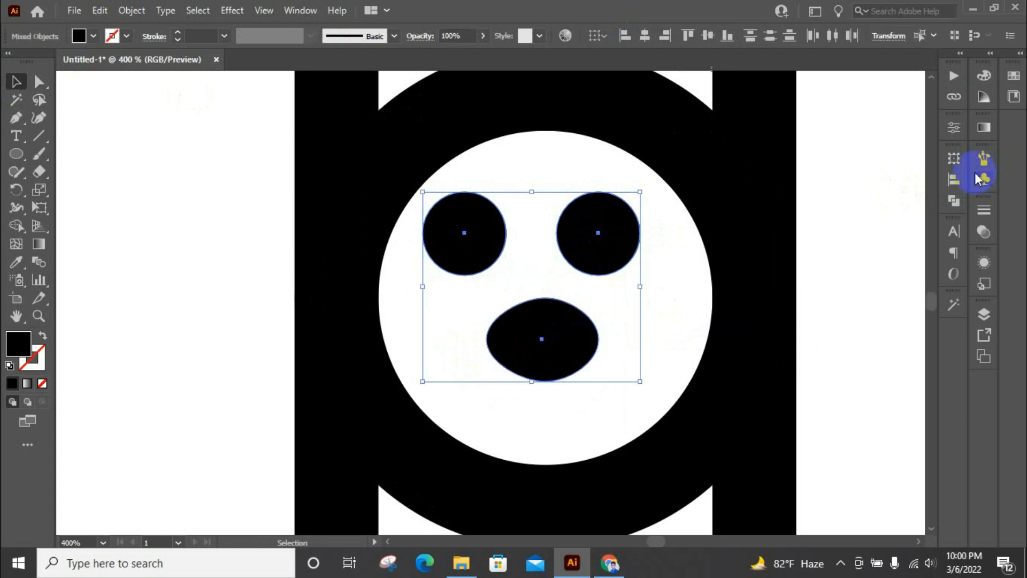
{"action": "left_click", "coordinate": [957, 180]}
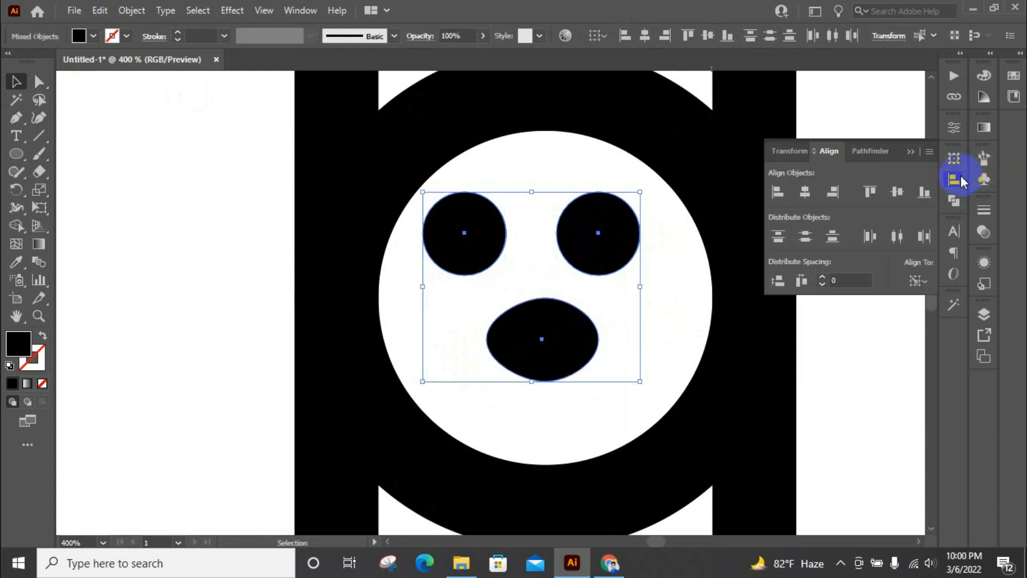
{"action": "left_click", "coordinate": [806, 197]}
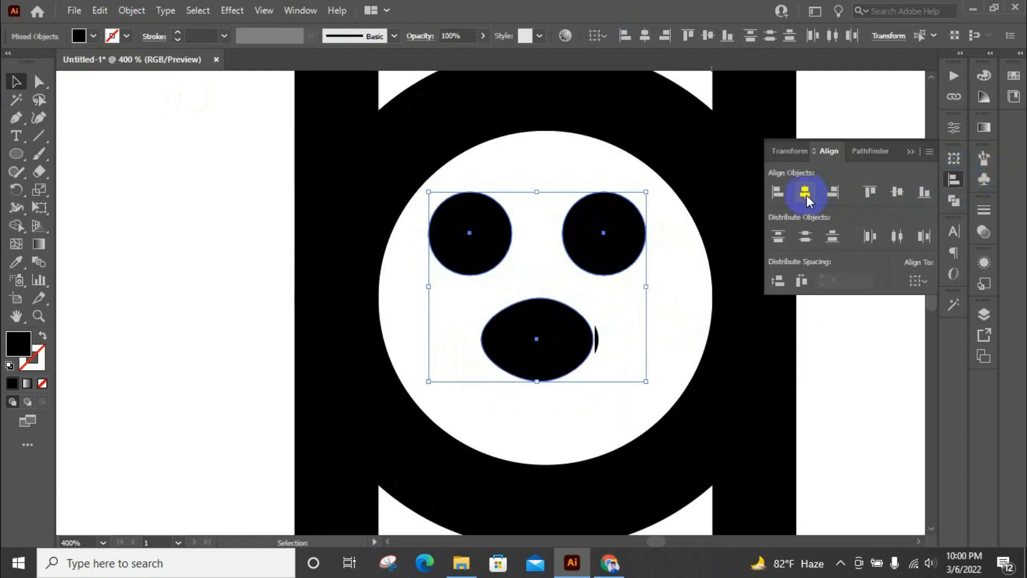
{"action": "left_click", "coordinate": [953, 180]}
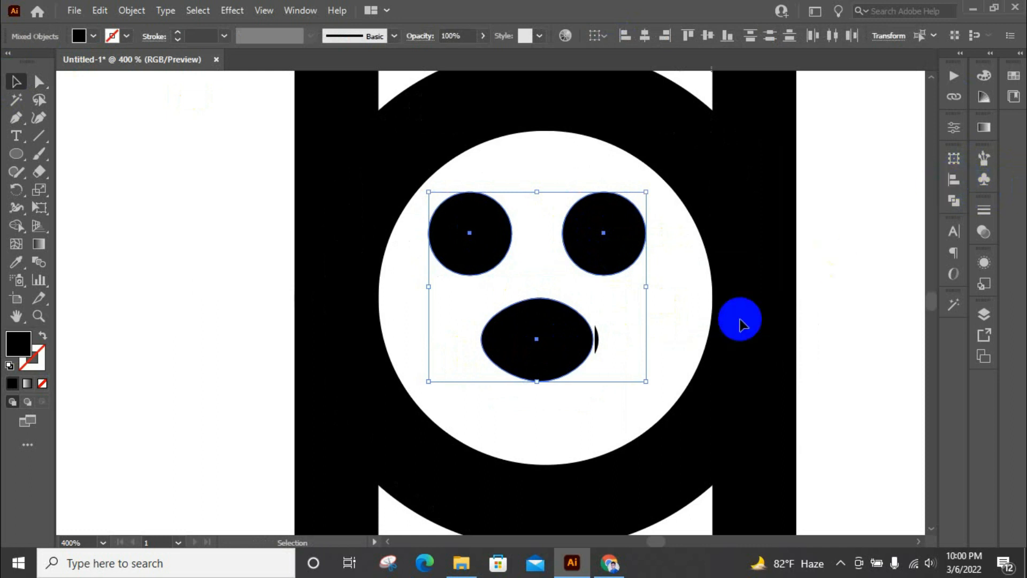
{"action": "left_click", "coordinate": [679, 314]}
{"action": "left_click", "coordinate": [593, 341]}
{"action": "left_click", "coordinate": [625, 347]}
{"action": "scroll", "coordinate": [601, 340], "scroll_direction": "up", "scroll_amount": 1}
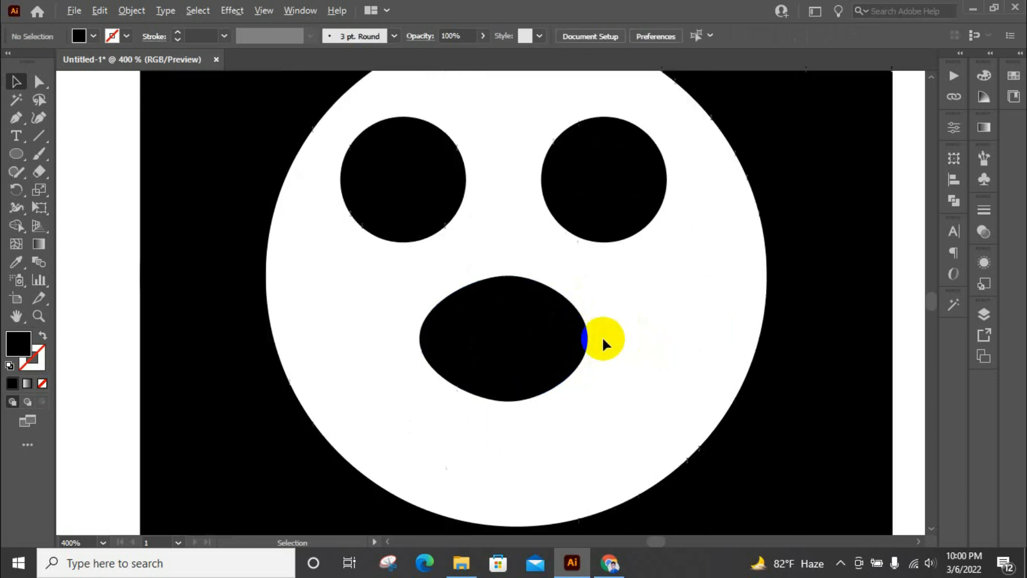
{"action": "scroll", "coordinate": [571, 311], "scroll_direction": "down", "scroll_amount": 3}
Group the eye pair and the oval mouth into one face object, leaving the ring out of the selection
{"action": "left_click", "coordinate": [566, 309]}
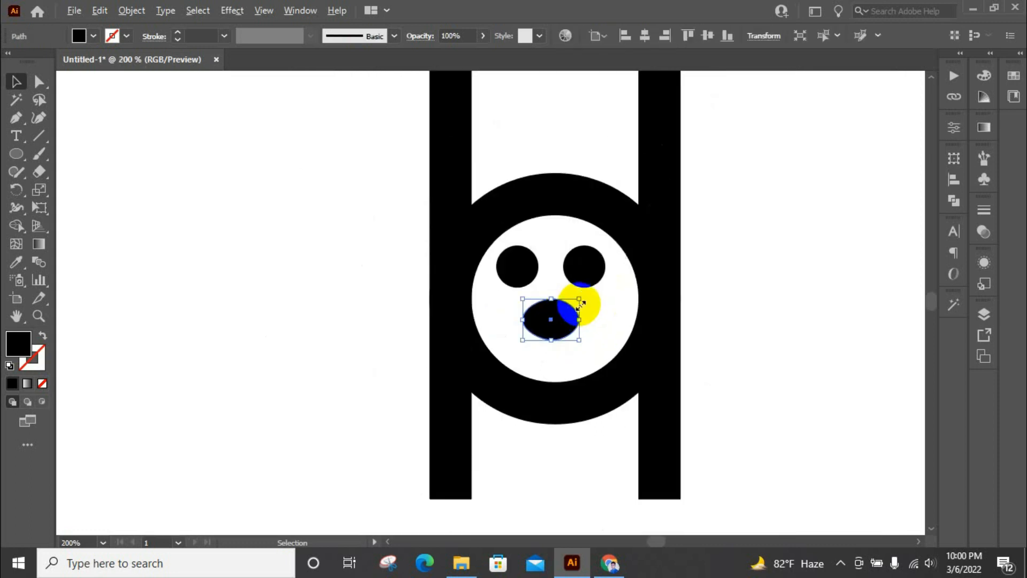
{"action": "scroll", "coordinate": [582, 301], "scroll_direction": "up", "scroll_amount": 2}
{"action": "left_click", "coordinate": [483, 256], "text": "shift"}
{"action": "left_click", "coordinate": [599, 234], "text": "shift"}
{"action": "left_click_drag", "start_coordinate": [439, 182], "coordinate": [601, 369]}
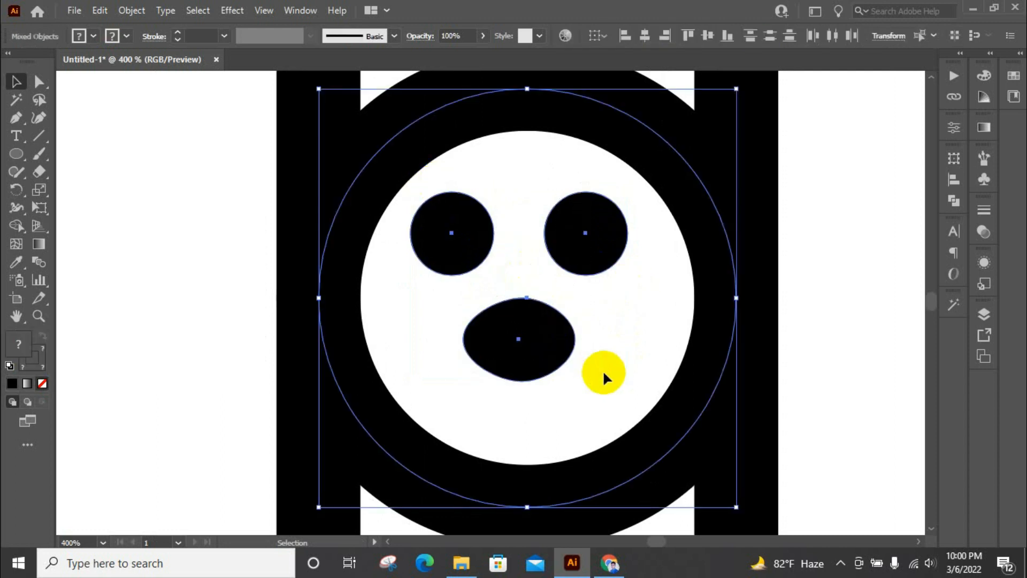
{"action": "left_click", "coordinate": [611, 359]}
{"action": "left_click", "coordinate": [553, 354]}
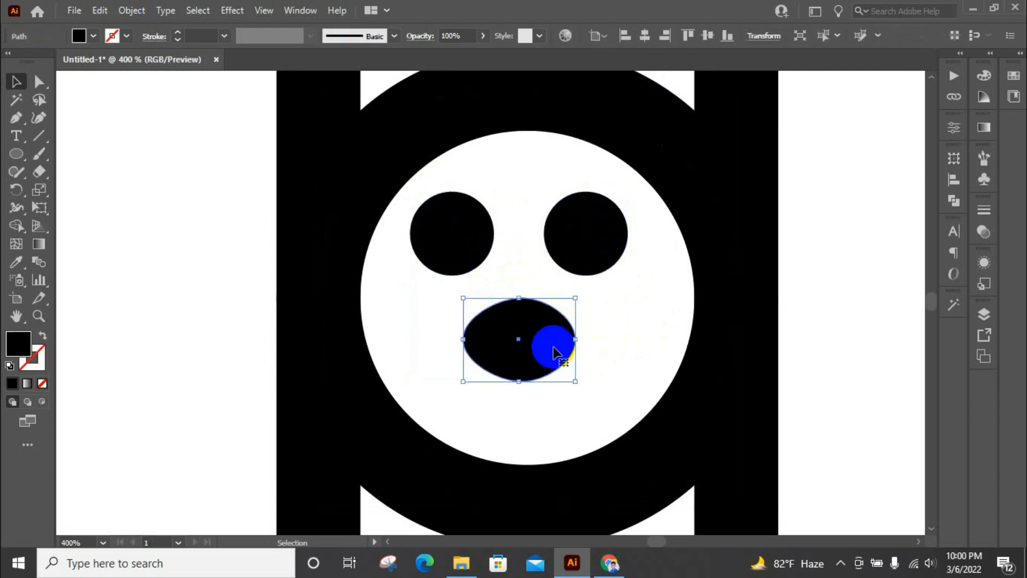
{"action": "left_click", "coordinate": [607, 238], "text": "shift"}
{"action": "left_click", "coordinate": [456, 238], "text": "shift"}
{"action": "left_click", "coordinate": [533, 229]}
{"action": "left_click", "coordinate": [547, 231]}
{"action": "left_click", "coordinate": [543, 342], "text": "shift"}
{"action": "right_click", "coordinate": [547, 344]}
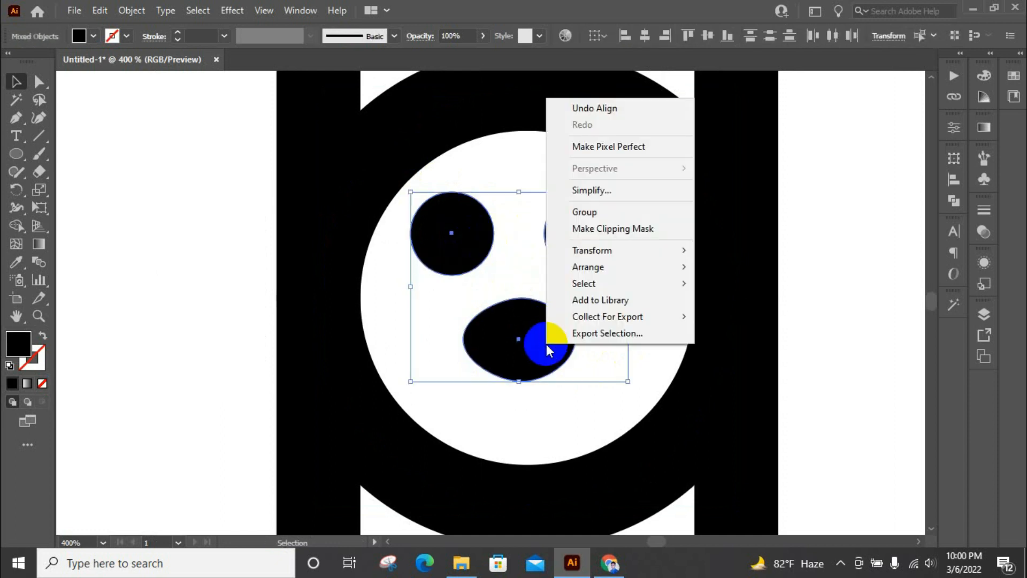
{"action": "left_click", "coordinate": [584, 213]}
Centre the face group horizontally on the ring, using the ring as the key object
{"action": "scroll", "coordinate": [559, 220], "scroll_direction": "down", "scroll_amount": 2}
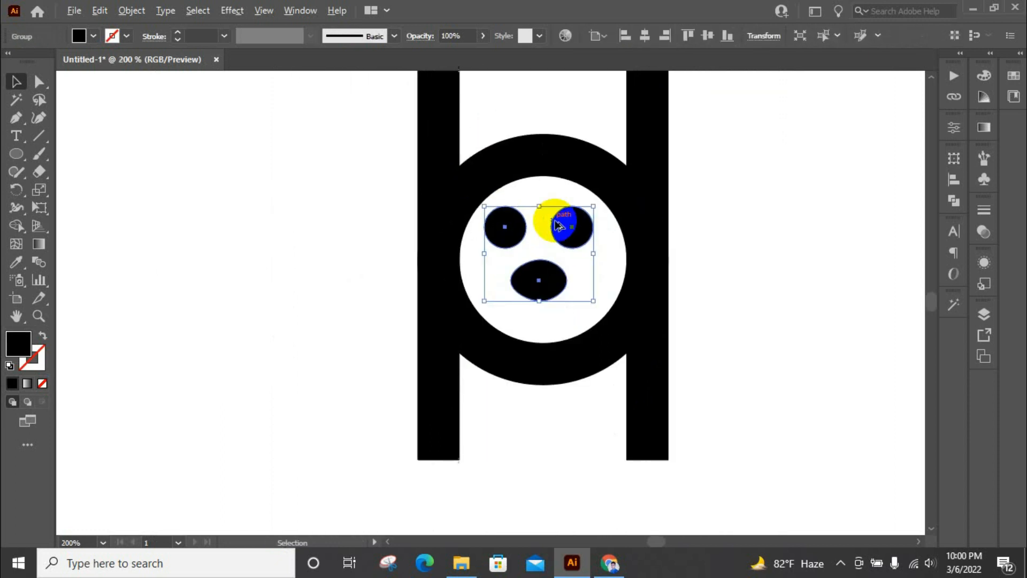
{"action": "left_click", "coordinate": [582, 162], "text": "shift"}
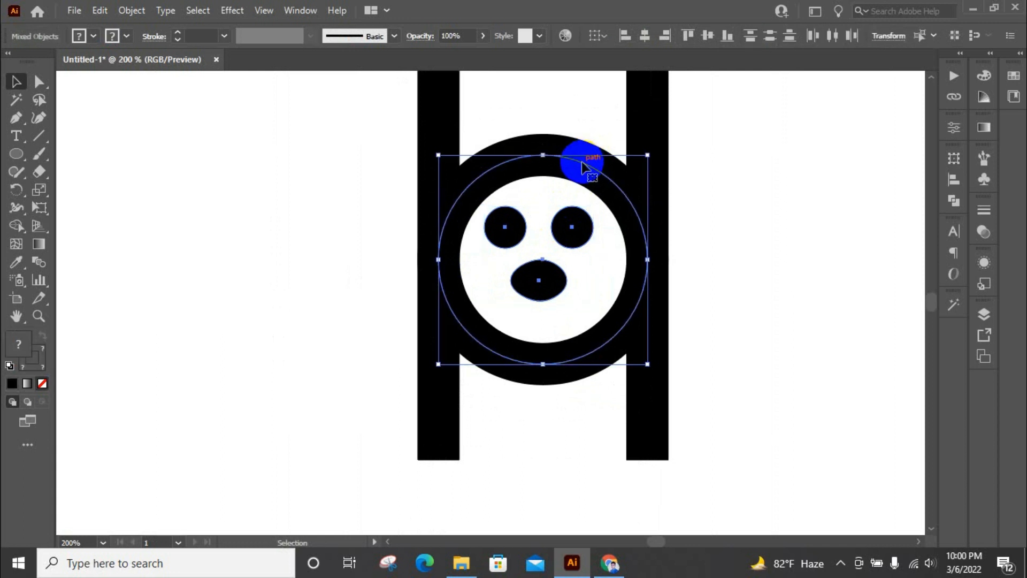
{"action": "left_click", "coordinate": [965, 184]}
{"action": "left_click", "coordinate": [808, 190]}
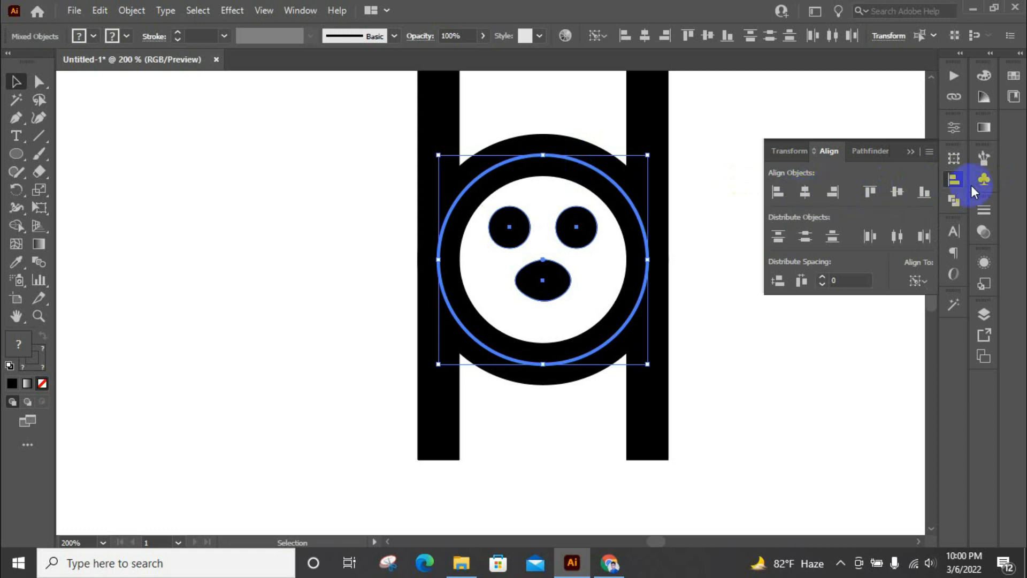
{"action": "left_click", "coordinate": [954, 180]}
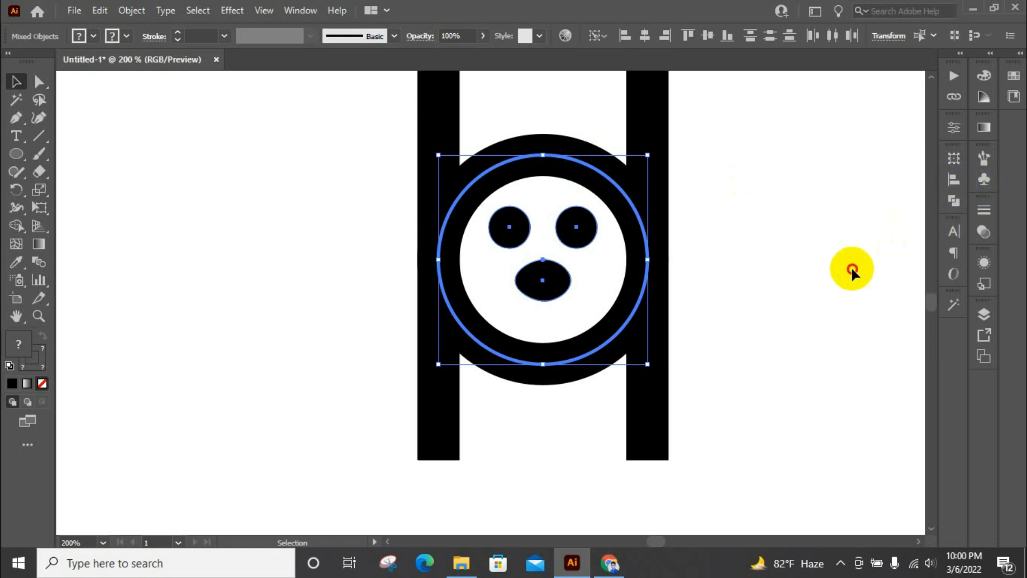
Expand the fill and stroke of the ring, bars and face so all artwork becomes filled outlines
{"action": "left_click", "coordinate": [852, 270]}
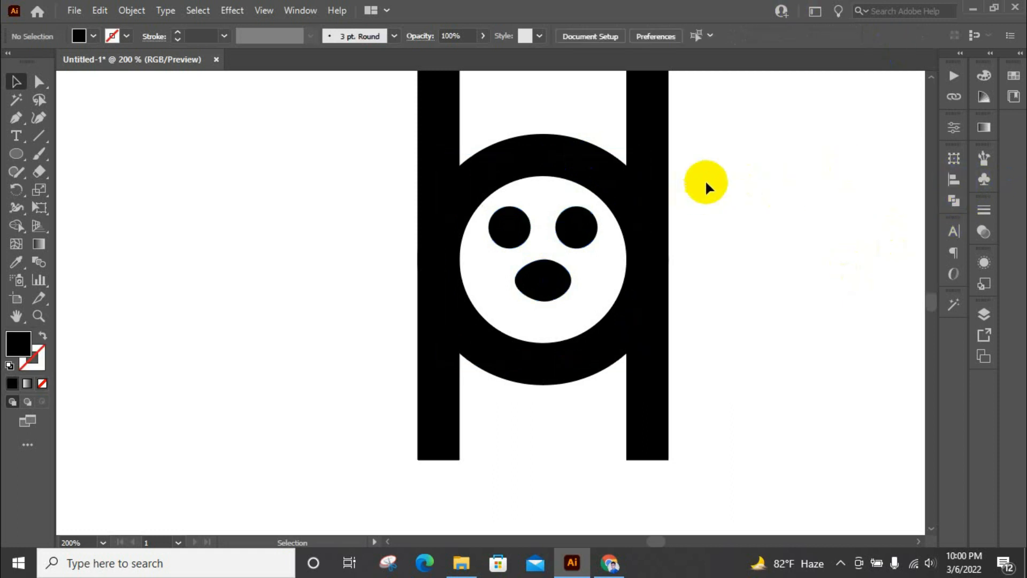
{"action": "scroll", "coordinate": [706, 183], "scroll_direction": "up", "scroll_amount": 2}
{"action": "scroll", "coordinate": [486, 216], "scroll_direction": "down", "scroll_amount": 1}
{"action": "left_click_drag", "start_coordinate": [334, 128], "coordinate": [663, 369]}
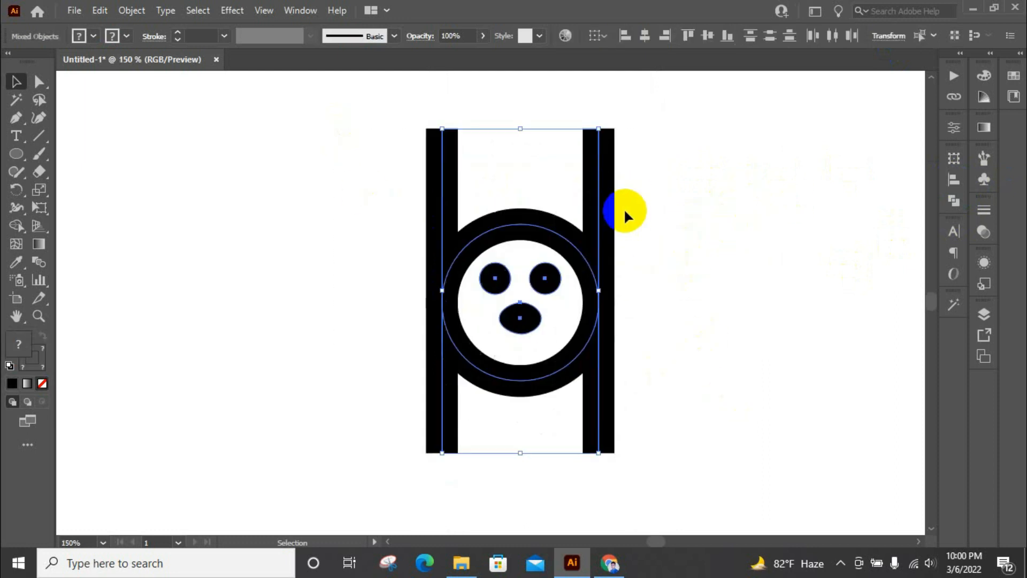
{"action": "left_click", "coordinate": [132, 10]}
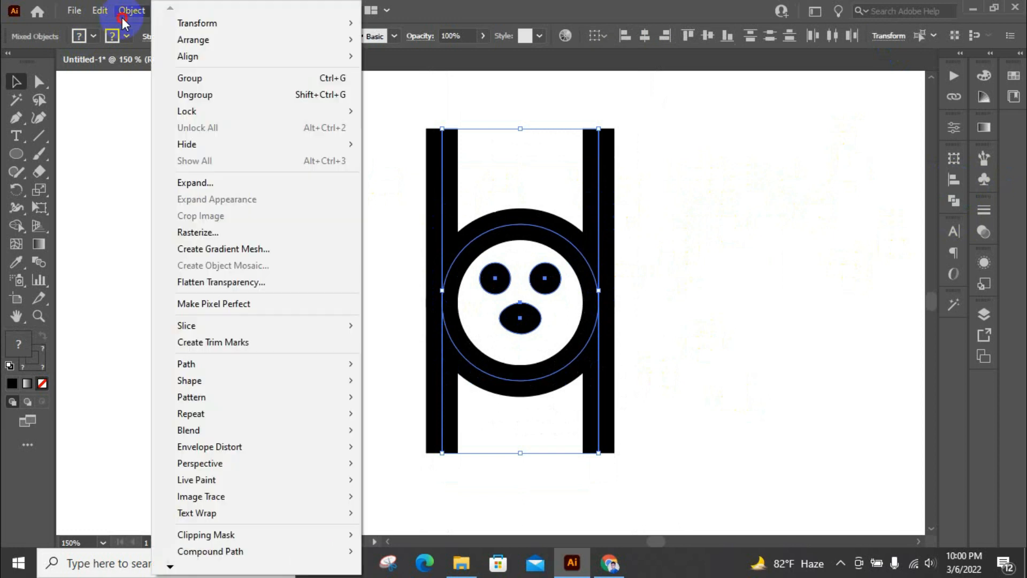
{"action": "left_click", "coordinate": [197, 182]}
{"action": "left_click", "coordinate": [488, 359]}
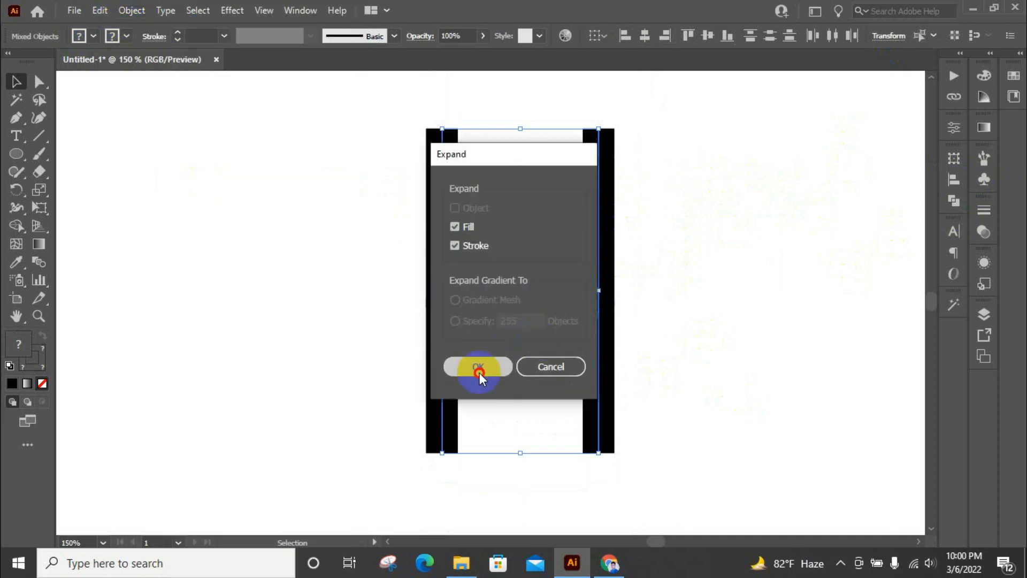
With Shape Builder, remove the bar ends below the ring and merge the overlapping ring and bar pieces
{"action": "left_click", "coordinate": [16, 226]}
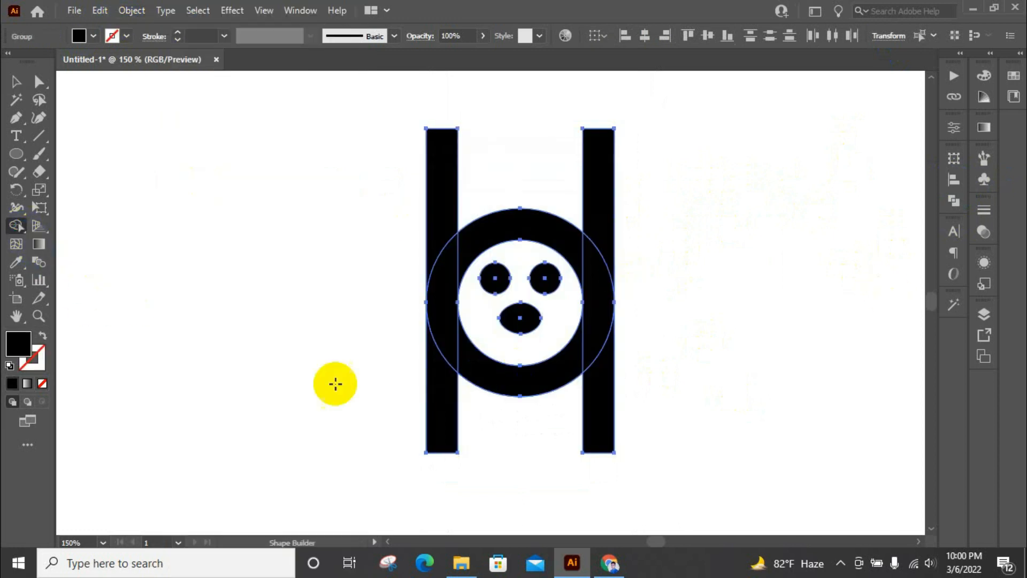
{"action": "mouse_move", "coordinate": [668, 377]}
{"action": "left_mouse_down"}
{"action": "mouse_move", "coordinate": [609, 402]}
{"action": "mouse_move", "coordinate": [390, 436]}
{"action": "left_mouse_up"}
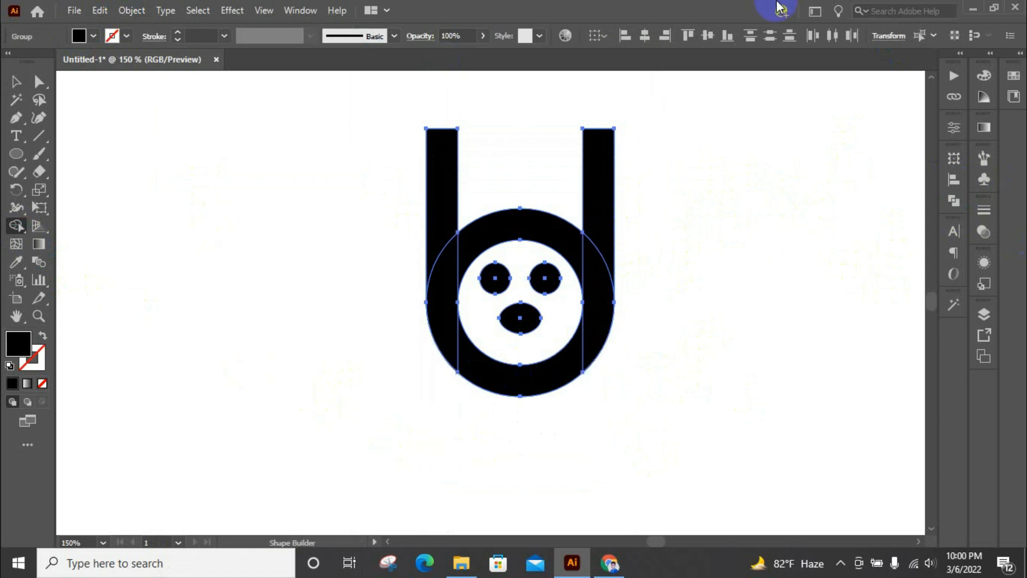
{"action": "left_click", "coordinate": [570, 254]}
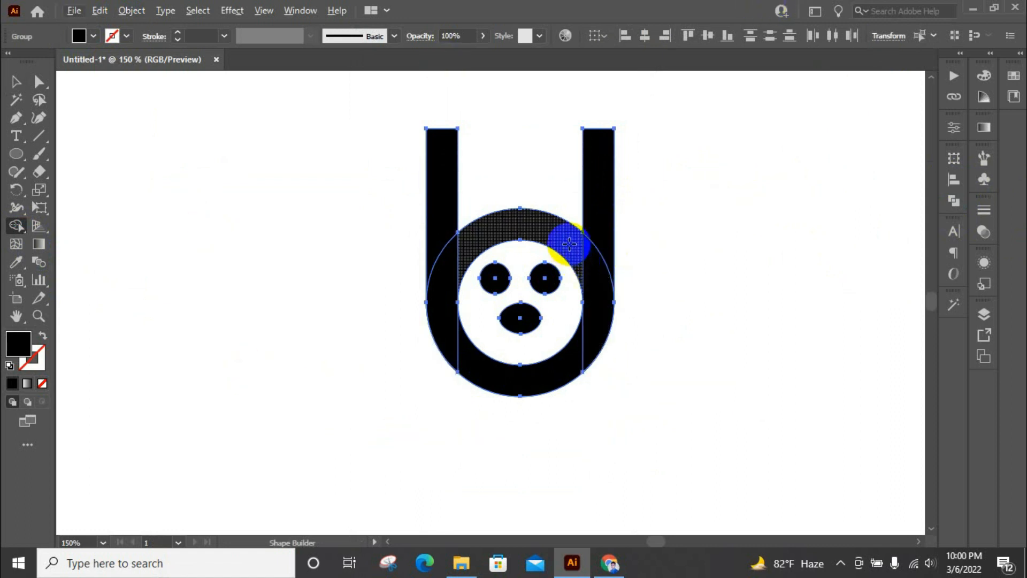
{"action": "mouse_move", "coordinate": [573, 236]}
{"action": "left_mouse_down"}
{"action": "mouse_move", "coordinate": [594, 268]}
{"action": "mouse_move", "coordinate": [584, 339]}
{"action": "mouse_move", "coordinate": [519, 378]}
{"action": "mouse_move", "coordinate": [470, 374]}
{"action": "mouse_move", "coordinate": [441, 314]}
{"action": "mouse_move", "coordinate": [541, 222]}
{"action": "mouse_move", "coordinate": [616, 185]}
{"action": "left_mouse_up"}
{"action": "mouse_move", "coordinate": [431, 248]}
{"action": "left_mouse_down"}
{"action": "mouse_move", "coordinate": [437, 278]}
{"action": "mouse_move", "coordinate": [432, 224]}
{"action": "left_mouse_up"}
{"action": "left_click", "coordinate": [19, 81]}
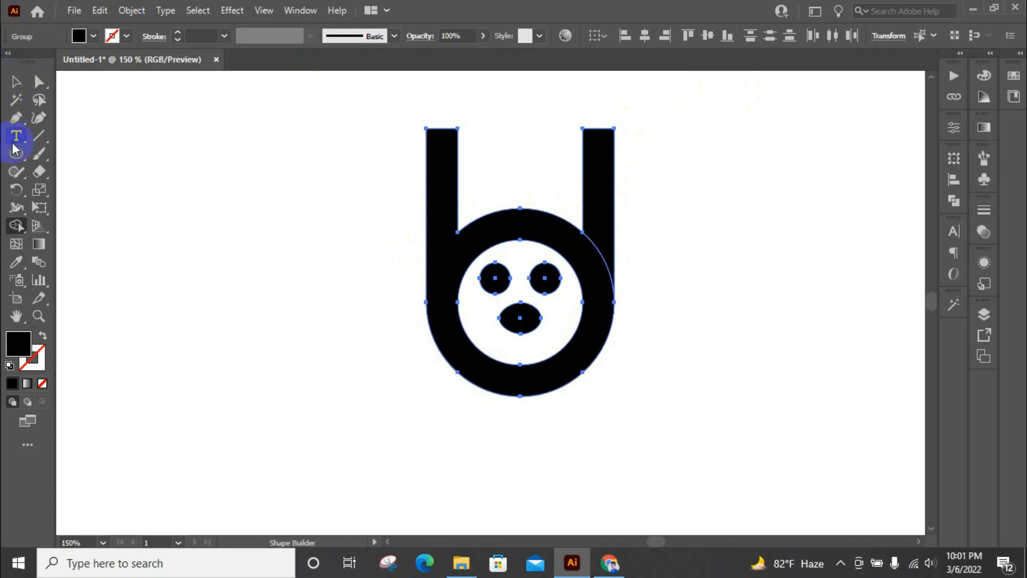
{"action": "left_click", "coordinate": [755, 294]}
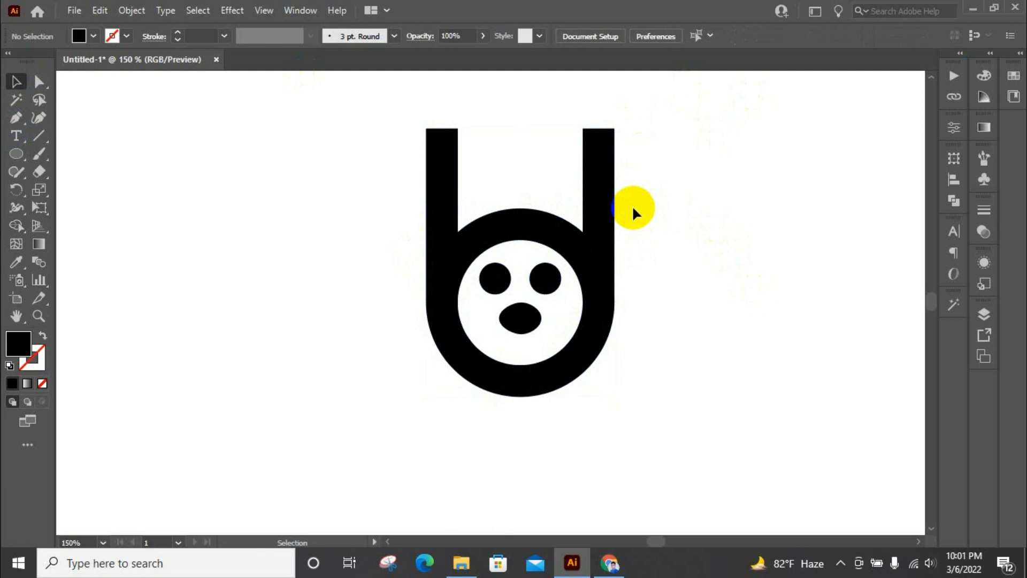
Duplicate the right bar directly beside itself and rotate the copy a quarter turn to lie horizontally
{"action": "left_click", "coordinate": [610, 213]}
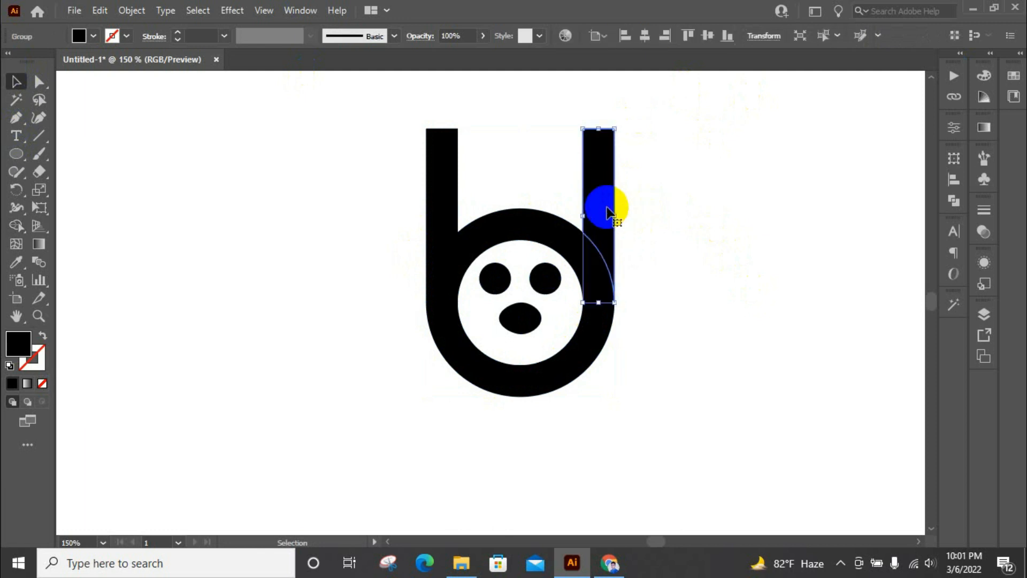
{"action": "right_click", "coordinate": [609, 212]}
{"action": "left_click", "coordinate": [599, 194]}
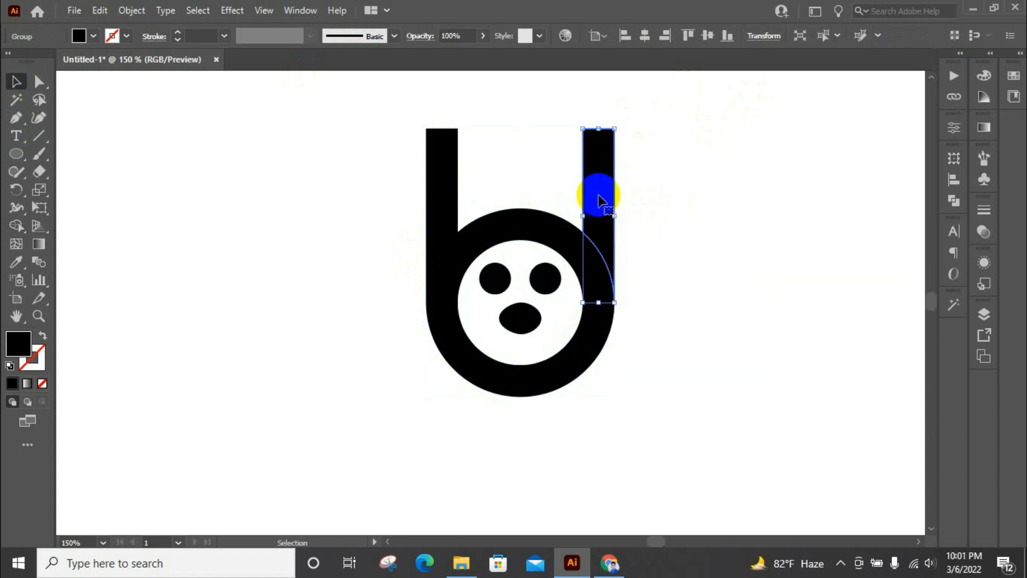
{"action": "left_click_drag", "start_coordinate": [598, 196], "coordinate": [629, 197]}
{"action": "scroll", "coordinate": [624, 115], "scroll_direction": "up", "scroll_amount": 2}
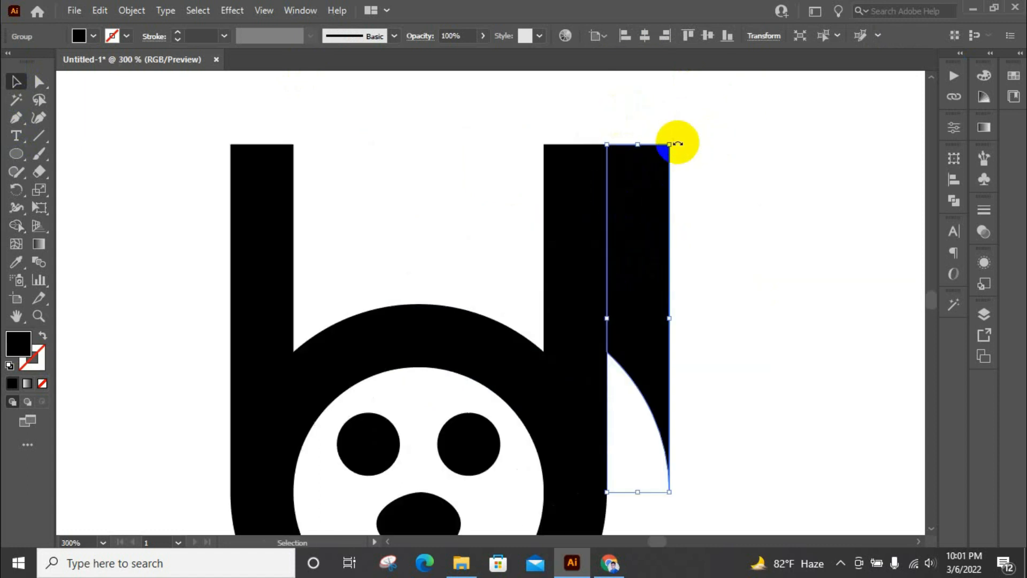
{"action": "left_click_drag", "start_coordinate": [677, 144], "coordinate": [476, 284]}
Copy the horizontal bar directly below itself and delete the upper one
{"action": "left_click_drag", "start_coordinate": [660, 321], "coordinate": [665, 249]}
{"action": "left_click", "coordinate": [642, 171]}
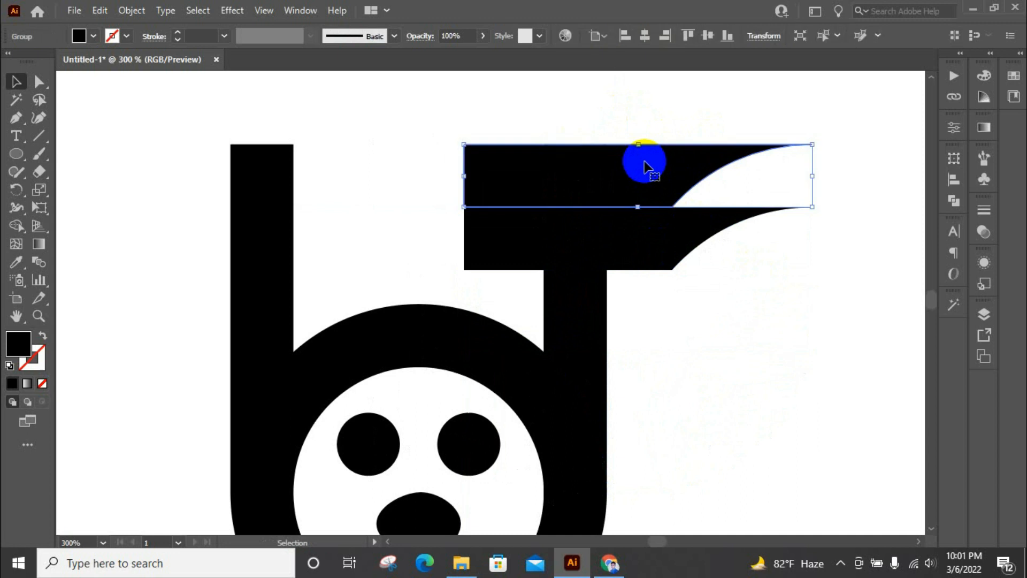
{"action": "key", "text": "Delete"}
With Shape Builder, remove the horizontal bar to cut a gap in the right bar, and merge its lower part with the ring
{"action": "scroll", "coordinate": [577, 167], "scroll_direction": "down", "scroll_amount": 2}
{"action": "left_click_drag", "start_coordinate": [338, 138], "coordinate": [517, 312]}
{"action": "left_click", "coordinate": [17, 225]}
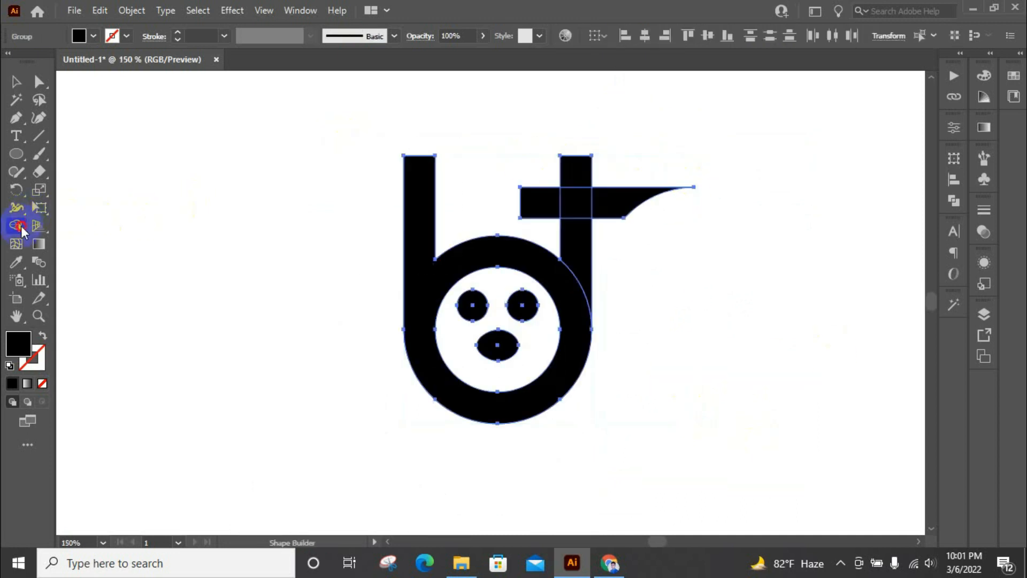
{"action": "mouse_move", "coordinate": [715, 192]}
{"action": "left_mouse_down"}
{"action": "mouse_move", "coordinate": [581, 212]}
{"action": "mouse_move", "coordinate": [522, 203]}
{"action": "left_mouse_up"}
{"action": "mouse_move", "coordinate": [580, 242]}
{"action": "left_mouse_down"}
{"action": "mouse_move", "coordinate": [587, 332]}
{"action": "mouse_move", "coordinate": [578, 262]}
{"action": "left_mouse_up"}
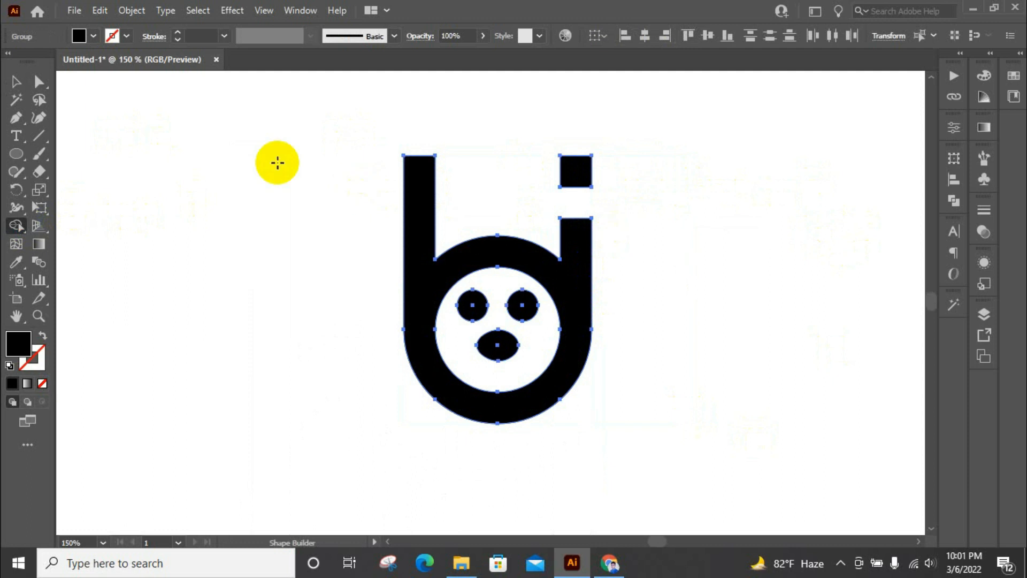
{"action": "left_click", "coordinate": [15, 80]}
{"action": "left_click", "coordinate": [692, 168]}
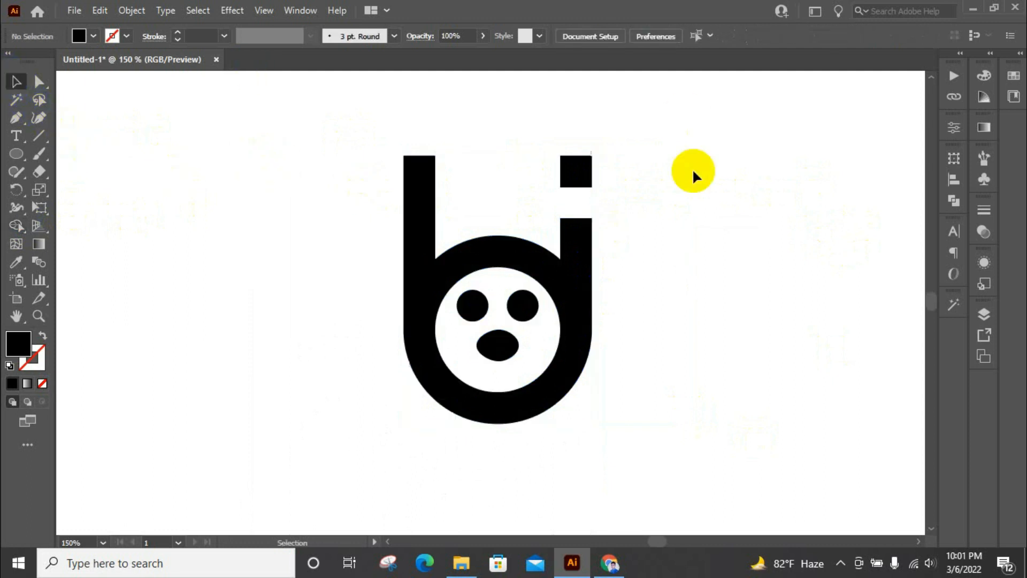
Move the "brandit" text from beneath the colour swatches to just below the logo mark
{"action": "key", "text": "ctrl+minus"}
{"action": "key", "text": "ctrl+minus"}
{"action": "scroll", "coordinate": [570, 220], "scroll_direction": "up", "scroll_amount": 3}
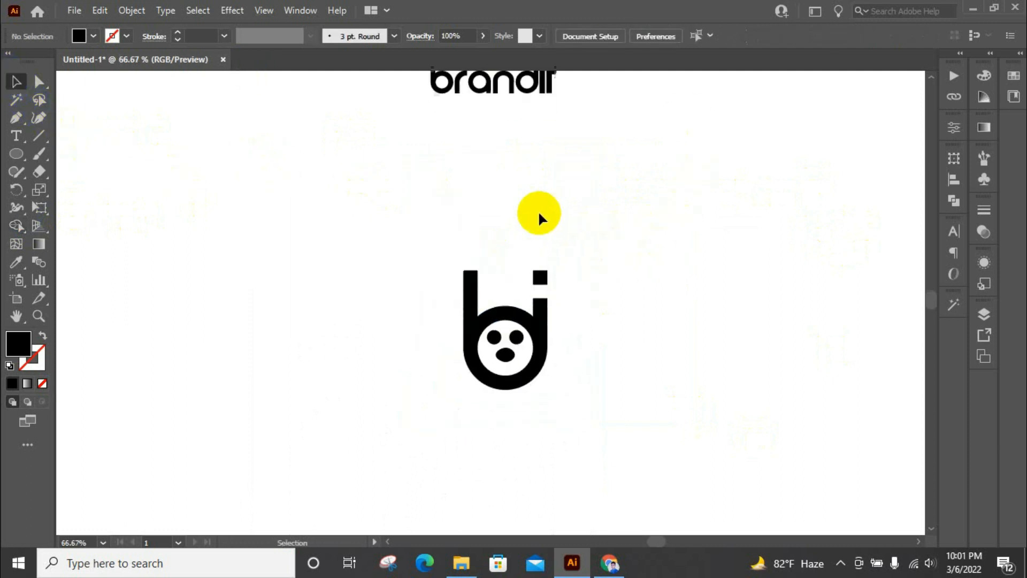
{"action": "scroll", "coordinate": [538, 211], "scroll_direction": "up", "scroll_amount": 2}
{"action": "scroll", "coordinate": [539, 213], "scroll_direction": "down", "scroll_amount": 2}
{"action": "scroll", "coordinate": [538, 213], "scroll_direction": "up", "scroll_amount": 3}
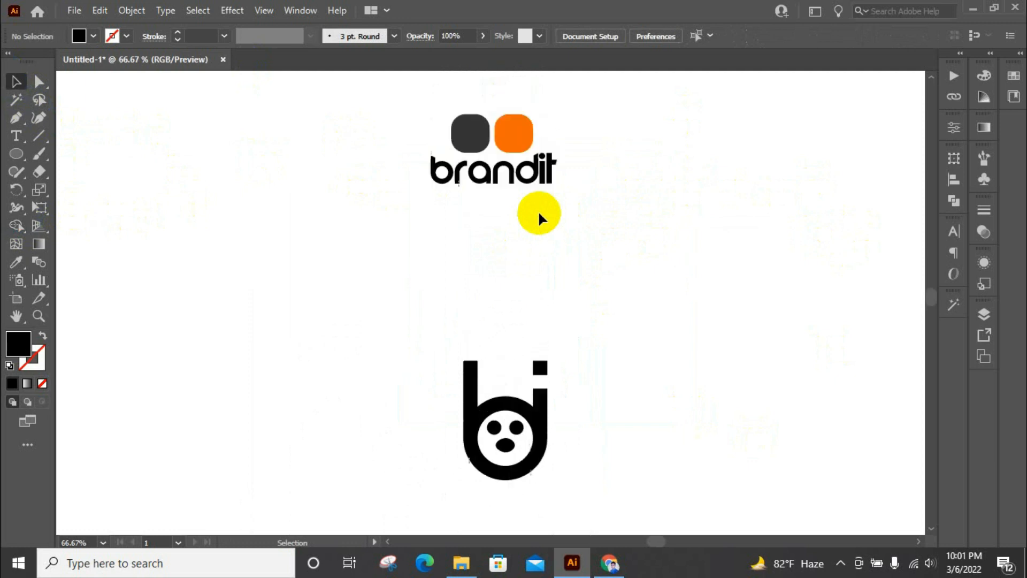
{"action": "scroll", "coordinate": [560, 140], "scroll_direction": "down", "scroll_amount": 1}
{"action": "left_click", "coordinate": [512, 160]}
{"action": "scroll", "coordinate": [514, 157], "scroll_direction": "down", "scroll_amount": 1}
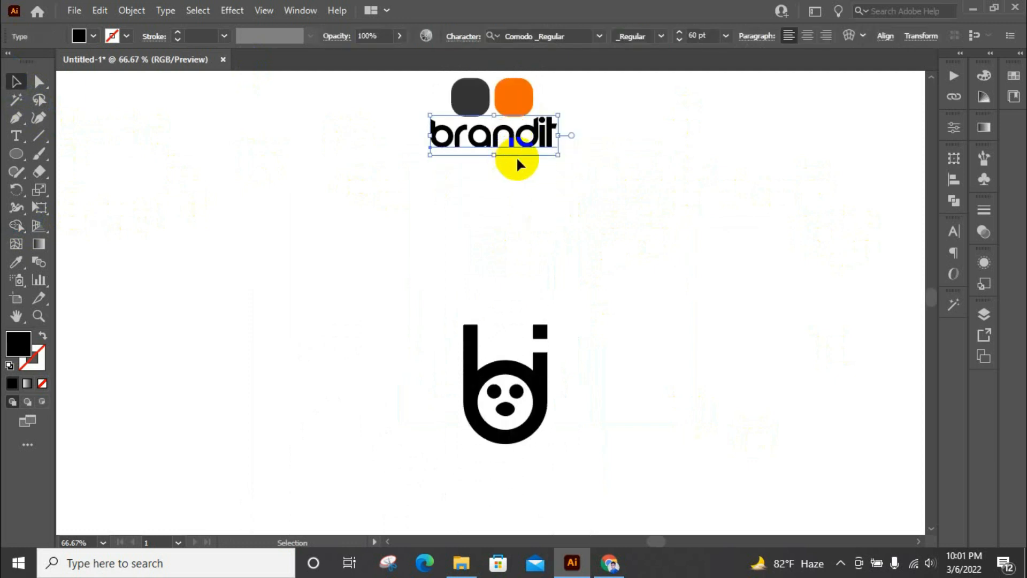
{"action": "left_click_drag", "start_coordinate": [515, 144], "coordinate": [520, 481]}
{"action": "left_click", "coordinate": [608, 340]}
Fill the merged ring and bars with the dark grey sampled from the swatch
{"action": "left_click", "coordinate": [537, 355]}
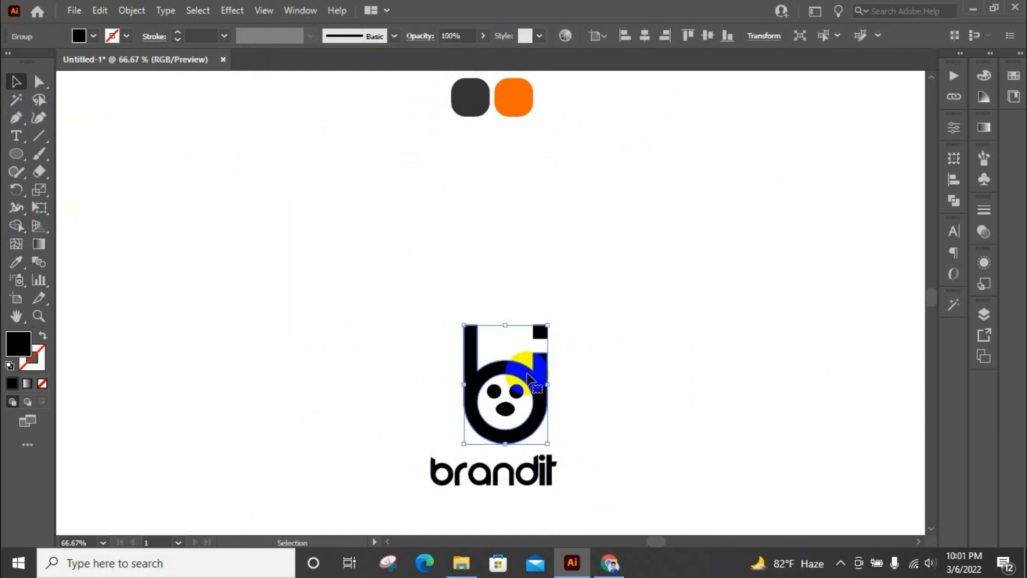
{"action": "key", "text": "i"}
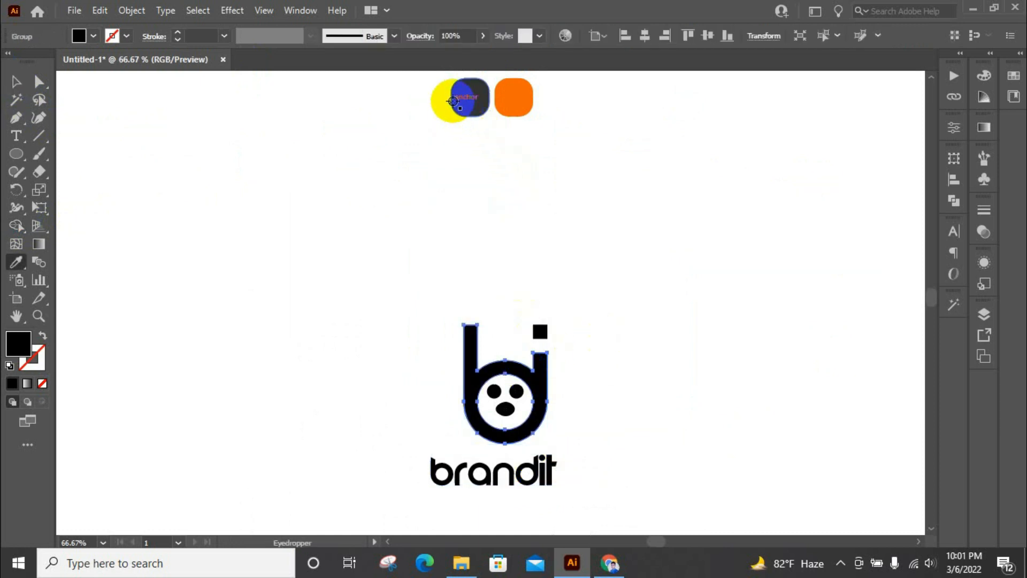
{"action": "left_click", "coordinate": [460, 98]}
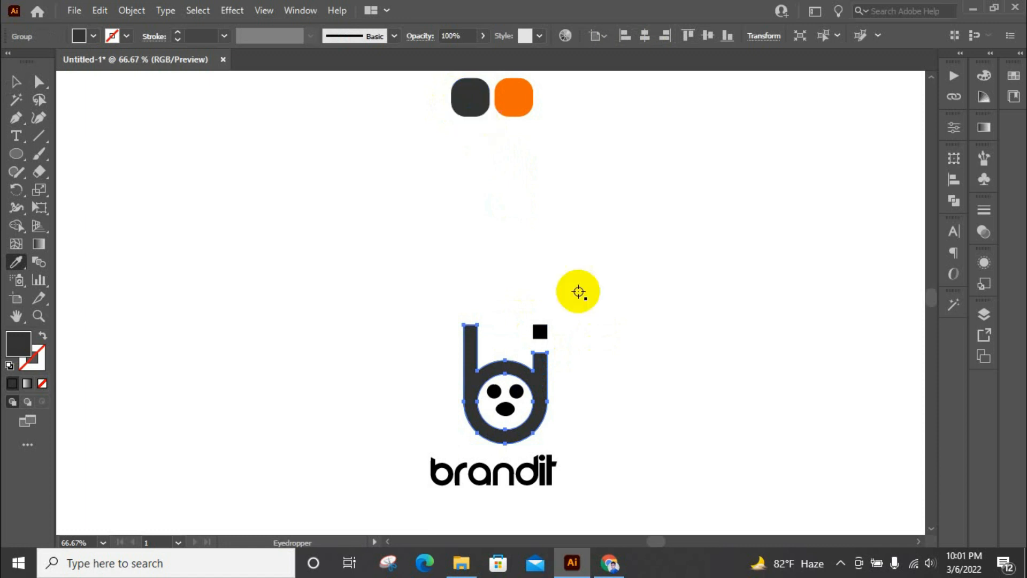
{"action": "left_click", "coordinate": [16, 82]}
{"action": "left_click", "coordinate": [294, 374]}
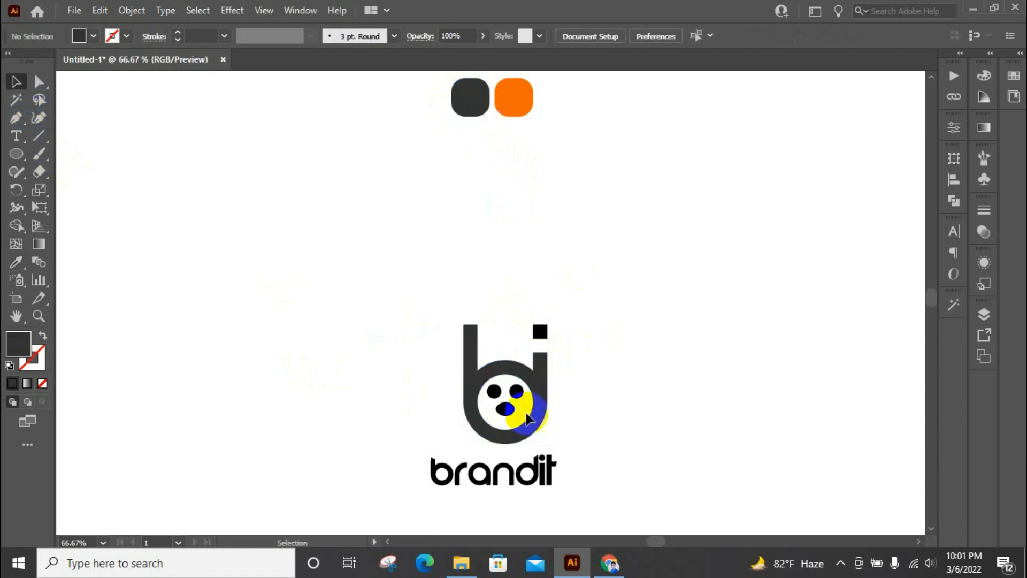
Fill the eyes and mouth with the dark grey sampled from the swatch
{"action": "left_click", "coordinate": [505, 409]}
{"action": "key", "text": "i"}
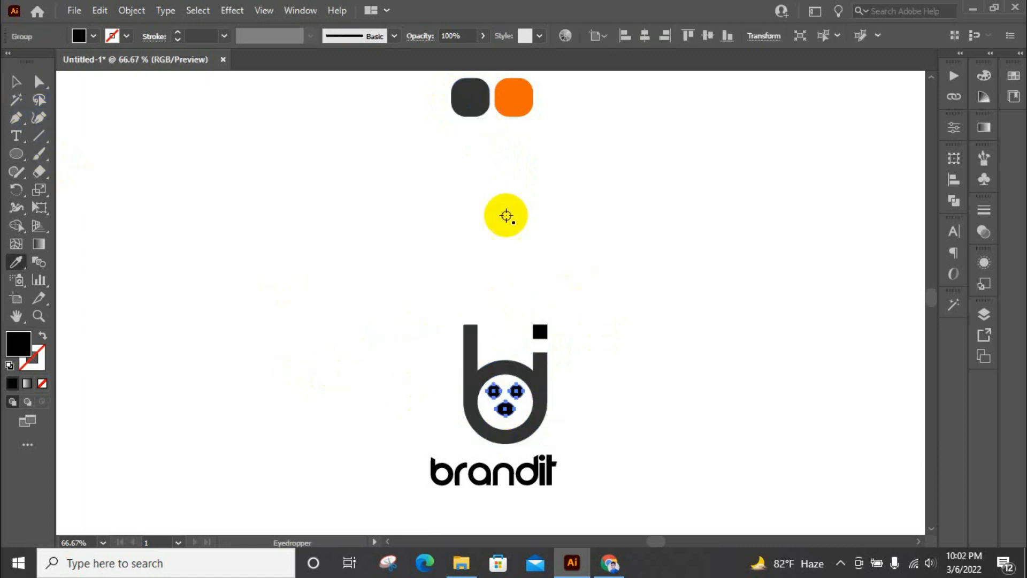
{"action": "left_click", "coordinate": [472, 86]}
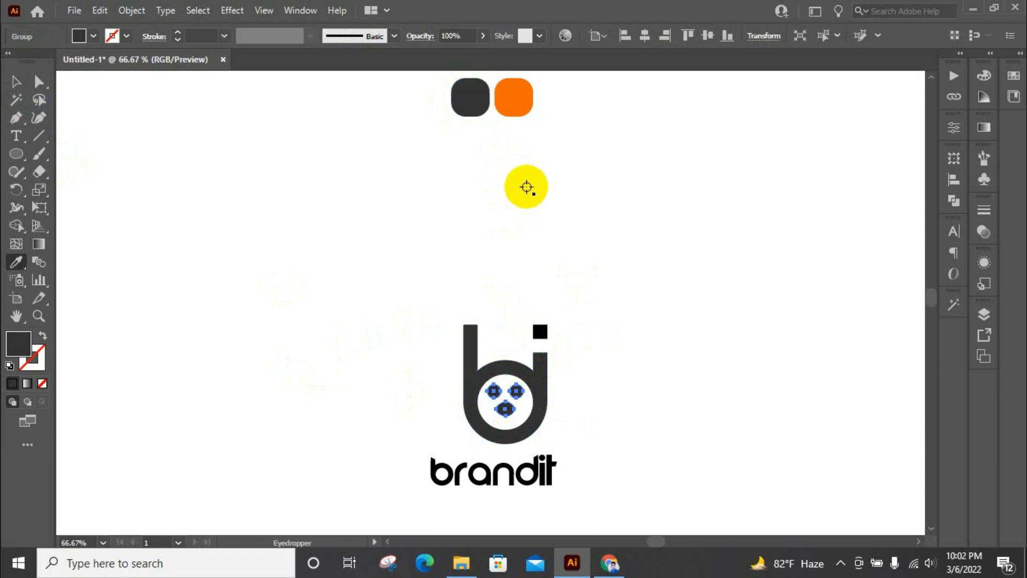
{"action": "key", "text": "v"}
{"action": "left_click", "coordinate": [620, 297]}
Fill the small square above the right bar with the orange sampled from the swatch
{"action": "left_click", "coordinate": [544, 332]}
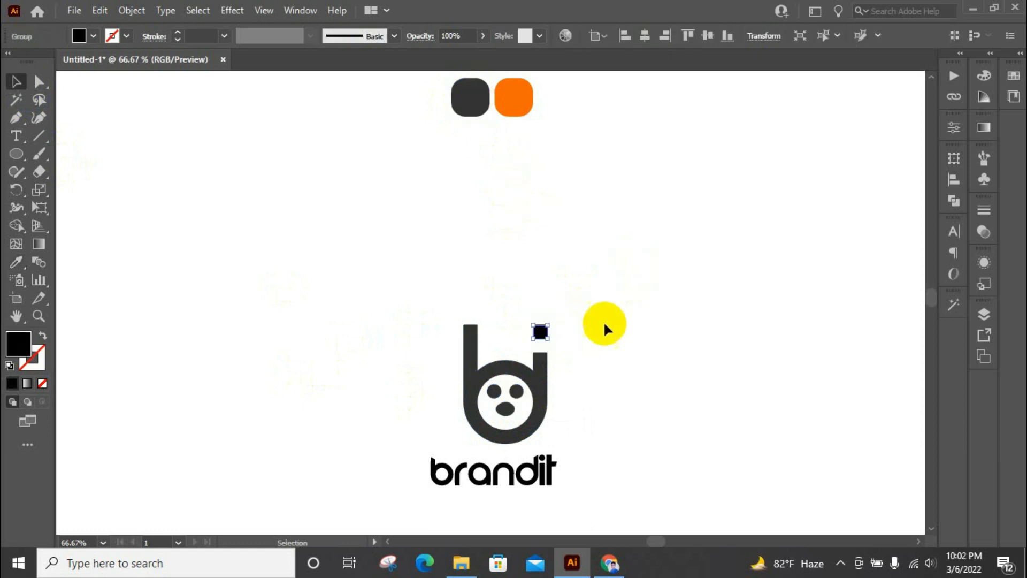
{"action": "key", "text": "i"}
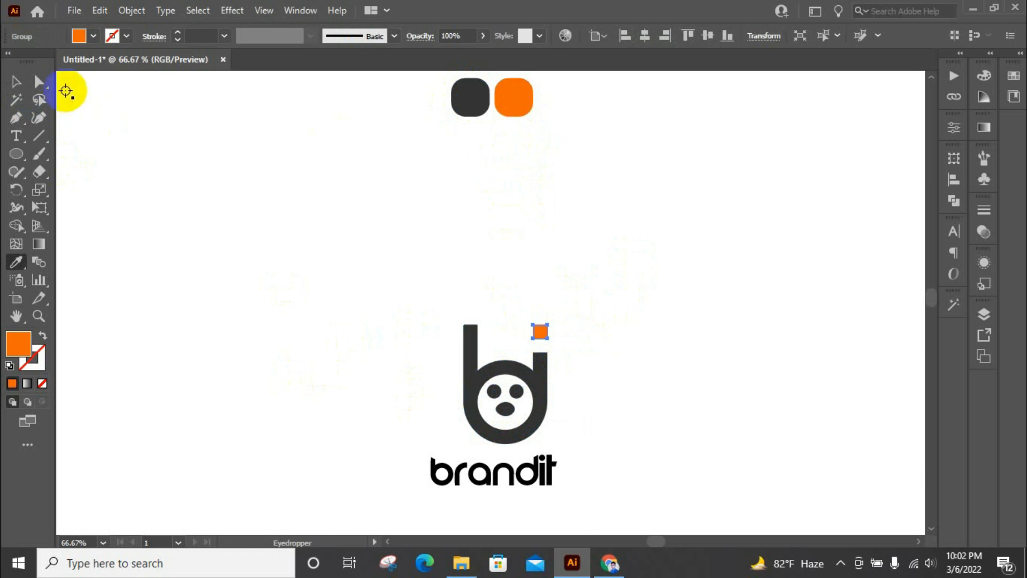
{"action": "left_click", "coordinate": [515, 216]}
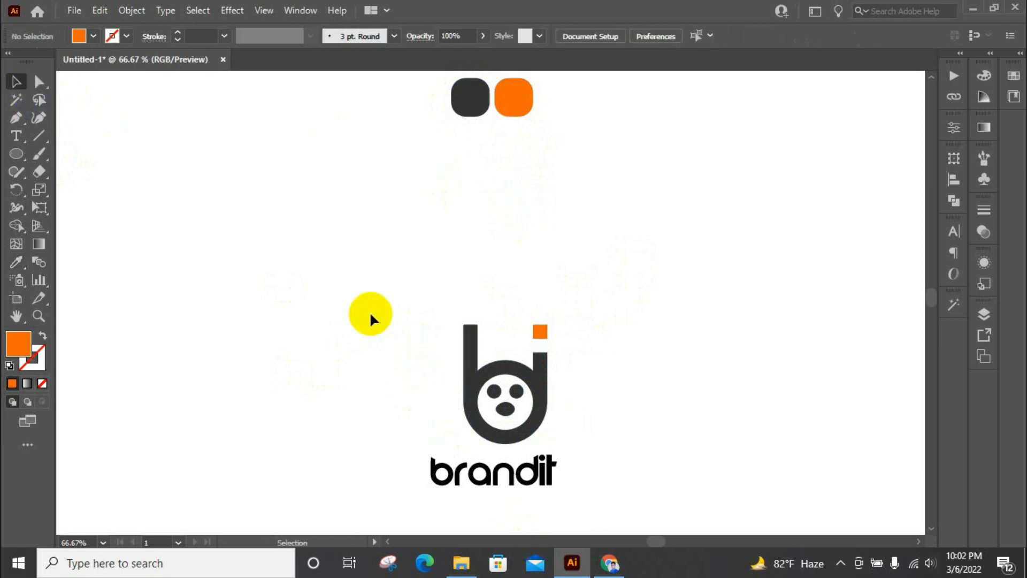
Move the logo mark and the "brandit" text together up beneath the colour swatches
{"action": "left_click_drag", "start_coordinate": [370, 315], "coordinate": [600, 480]}
{"action": "left_click_drag", "start_coordinate": [550, 422], "coordinate": [538, 259]}
{"action": "left_click", "coordinate": [506, 35]}
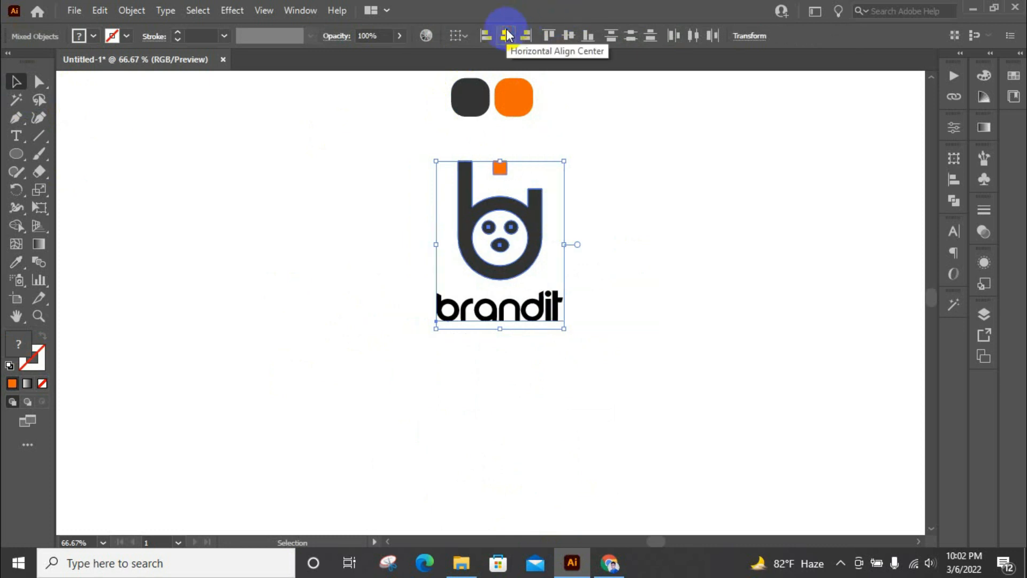
{"action": "key", "text": "ctrl+z"}
{"action": "left_click", "coordinate": [600, 165]}
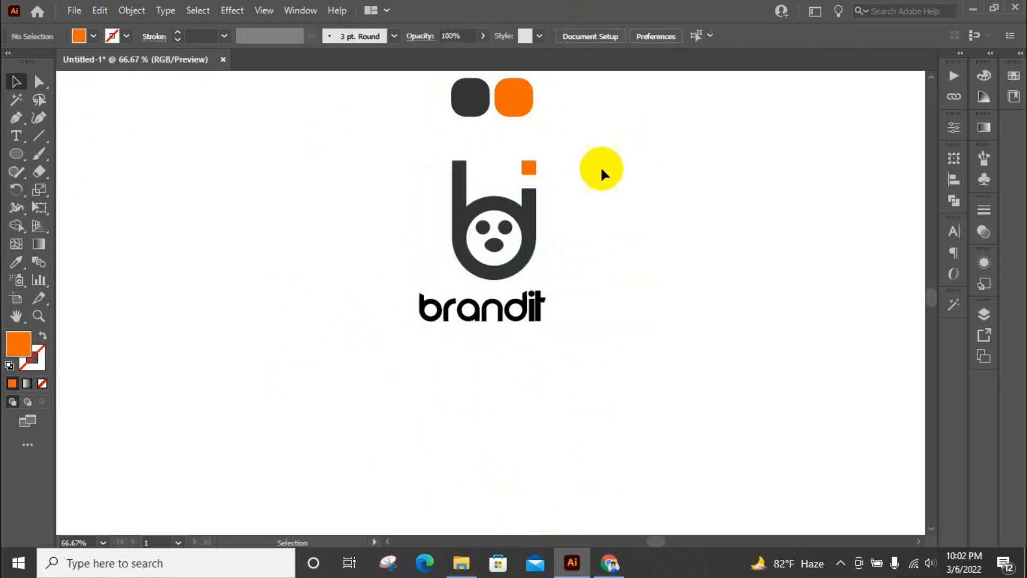
Group the letter shape, orange square and face into one logo mark, leaving out the text
{"action": "left_click_drag", "start_coordinate": [470, 190], "coordinate": [470, 191]}
{"action": "right_click", "coordinate": [540, 230]}
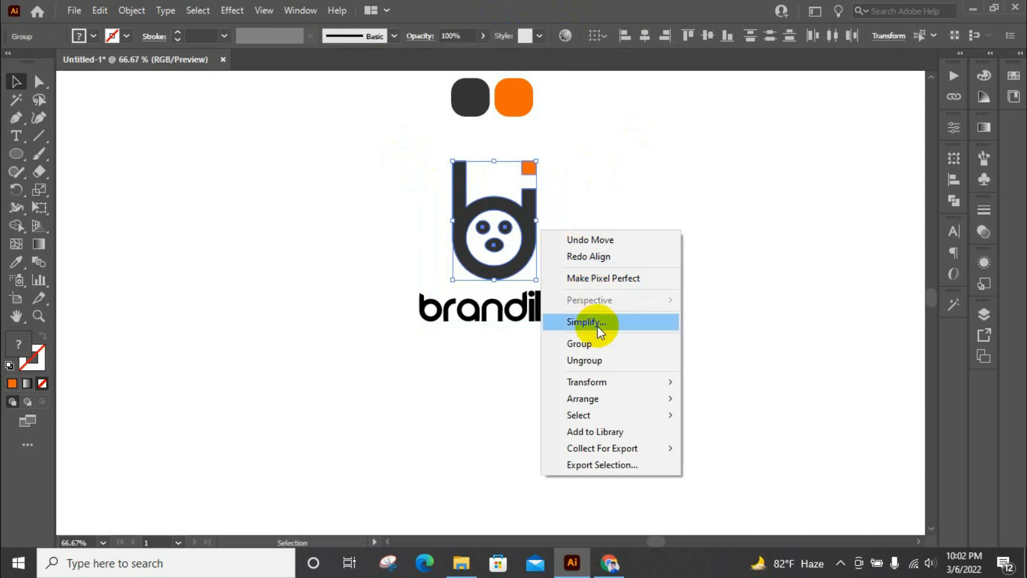
{"action": "left_click", "coordinate": [598, 343]}
Align the grouped logo mark and the "brandit" text on their horizontal centres
{"action": "left_click_drag", "start_coordinate": [377, 185], "coordinate": [632, 346]}
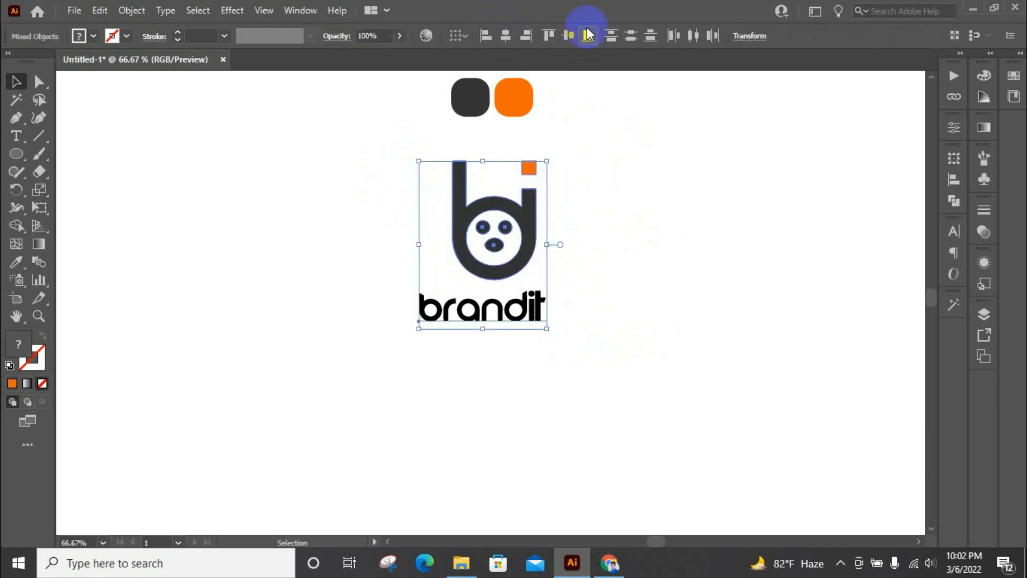
{"action": "left_click", "coordinate": [495, 36]}
{"action": "left_click", "coordinate": [685, 255]}
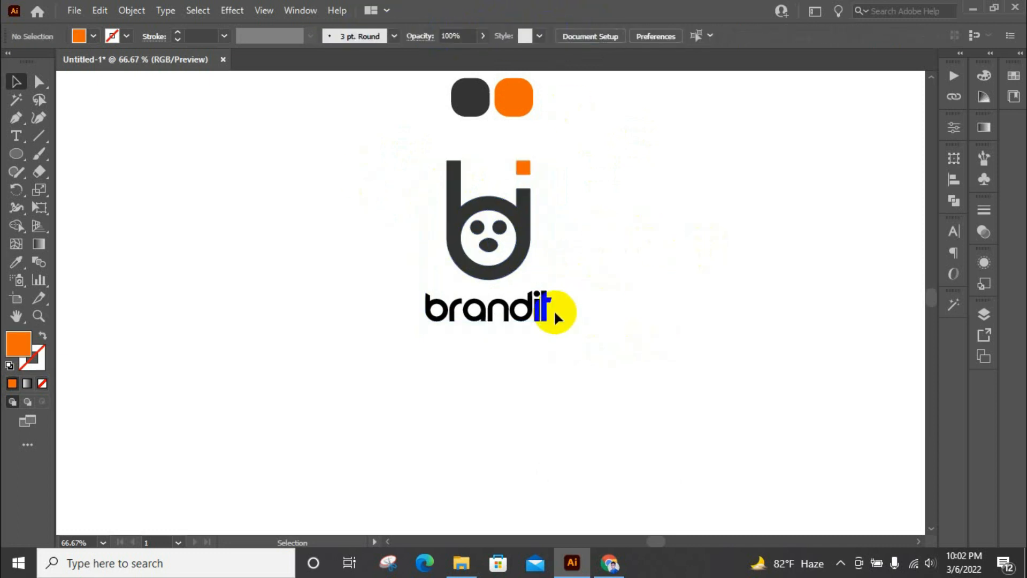
Move the "brandit" text up close beneath the face mark and convert it to outlines
{"action": "left_click_drag", "start_coordinate": [543, 311], "coordinate": [542, 296]}
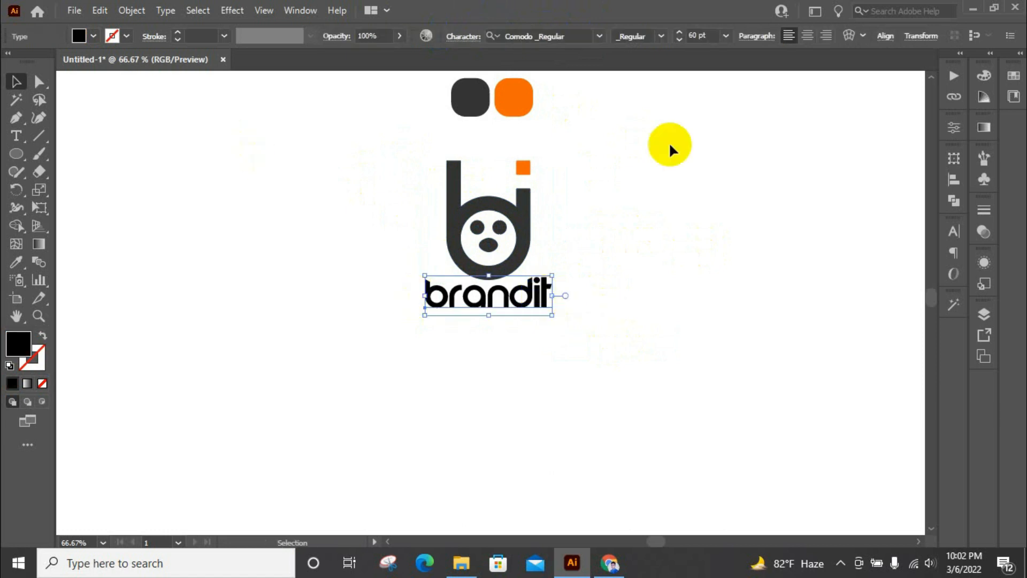
{"action": "right_click", "coordinate": [550, 306]}
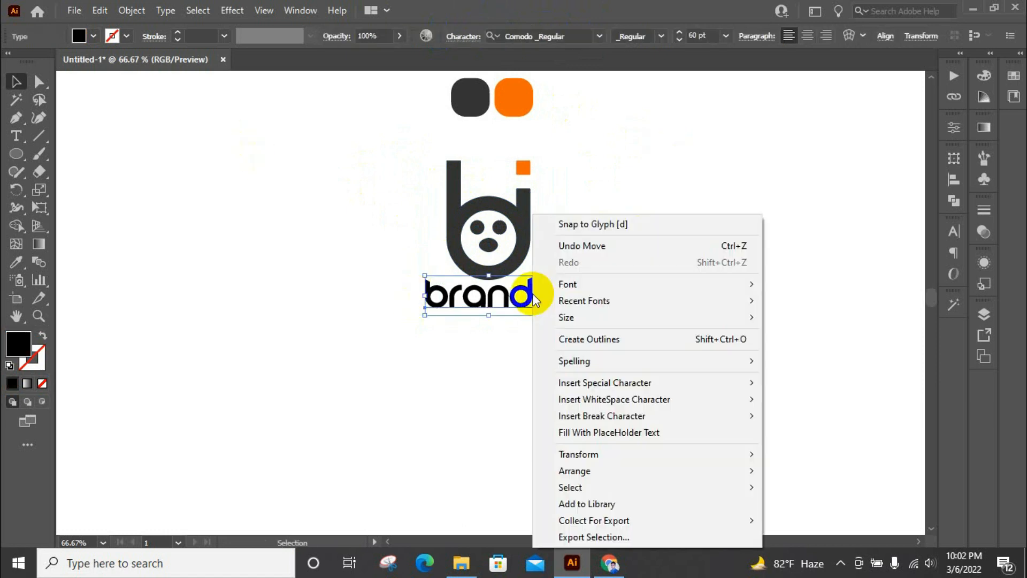
{"action": "left_click", "coordinate": [615, 342]}
Ungroup the outlined "brandit" letters and fill them all with the dark grey sampled from the swatch
{"action": "right_click", "coordinate": [539, 289]}
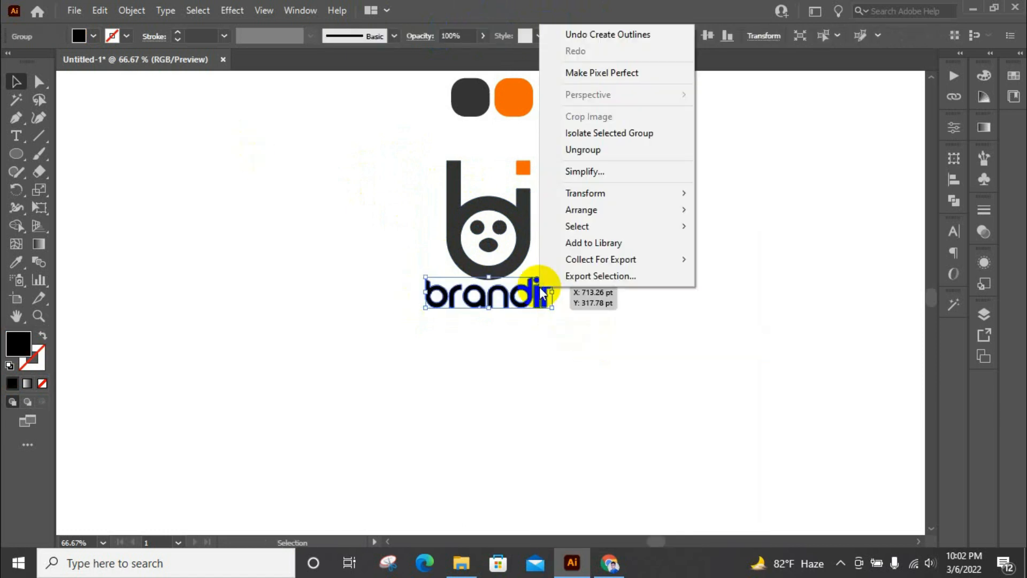
{"action": "left_click", "coordinate": [584, 152]}
{"action": "left_click", "coordinate": [379, 316]}
{"action": "left_click_drag", "start_coordinate": [335, 270], "coordinate": [543, 293]}
{"action": "left_click", "coordinate": [606, 306]}
{"action": "left_click_drag", "start_coordinate": [372, 287], "coordinate": [568, 323]}
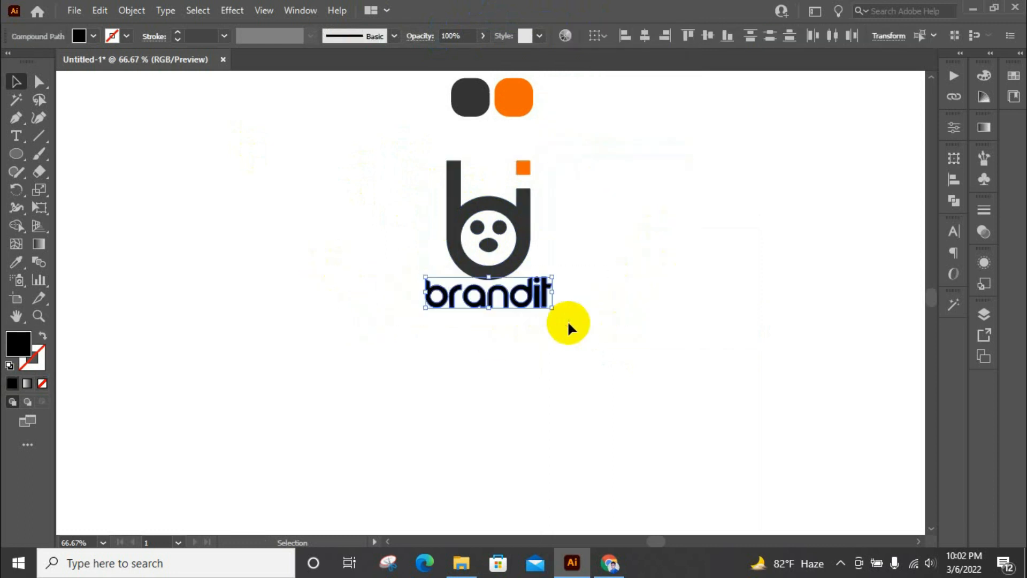
{"action": "key", "text": "i"}
{"action": "left_click", "coordinate": [474, 105]}
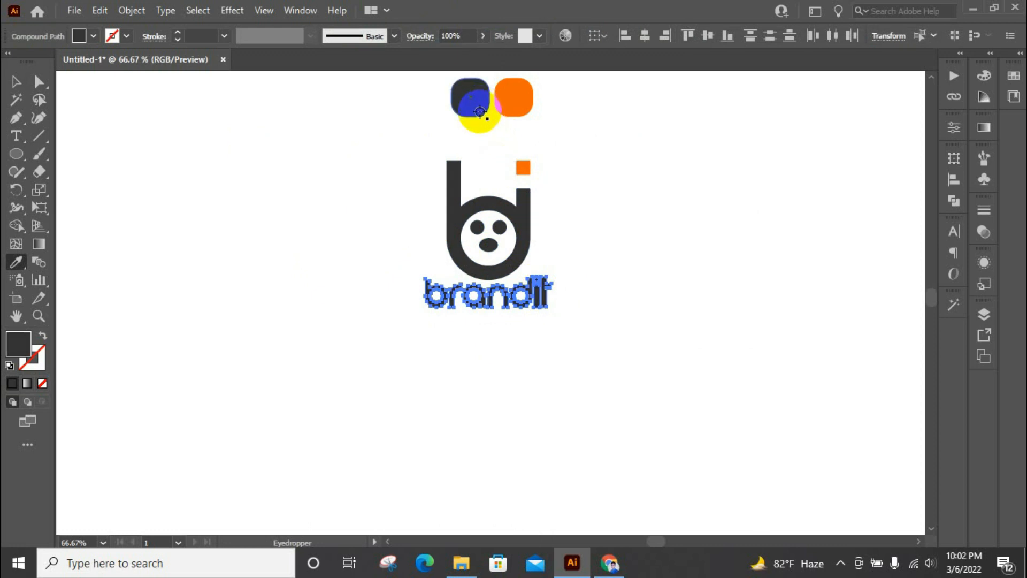
Fill the letters "it" of the wordmark with the orange sampled from the swatch
{"action": "left_click", "coordinate": [24, 87]}
{"action": "left_click", "coordinate": [586, 278]}
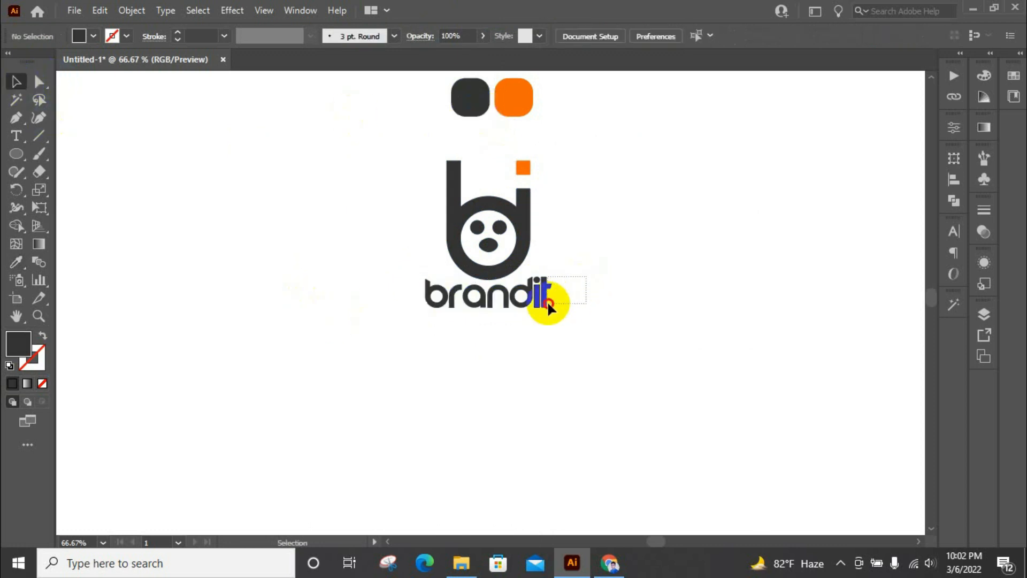
{"action": "left_click_drag", "start_coordinate": [541, 310], "coordinate": [535, 307]}
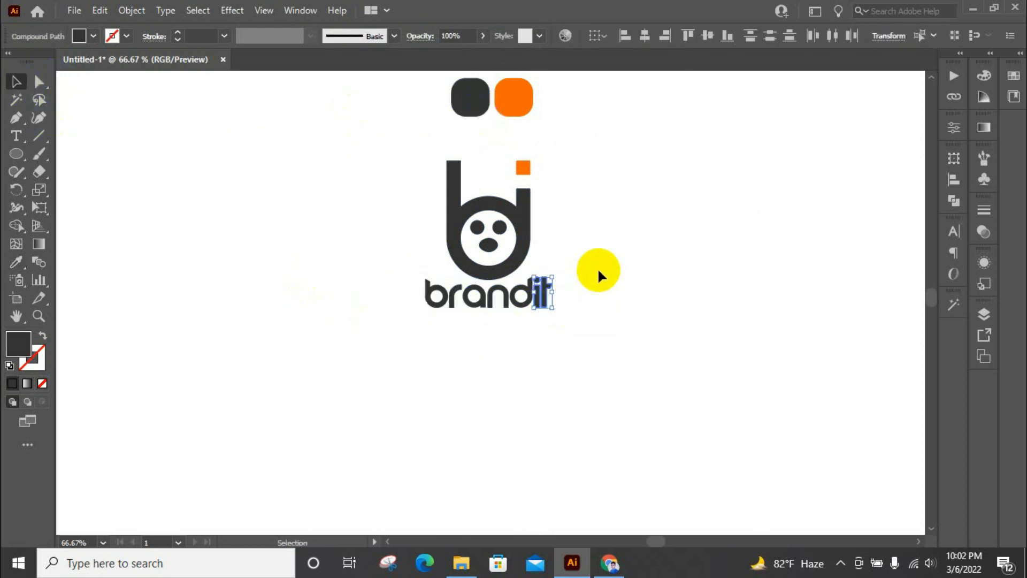
{"action": "key", "text": "i"}
{"action": "left_click", "coordinate": [511, 97]}
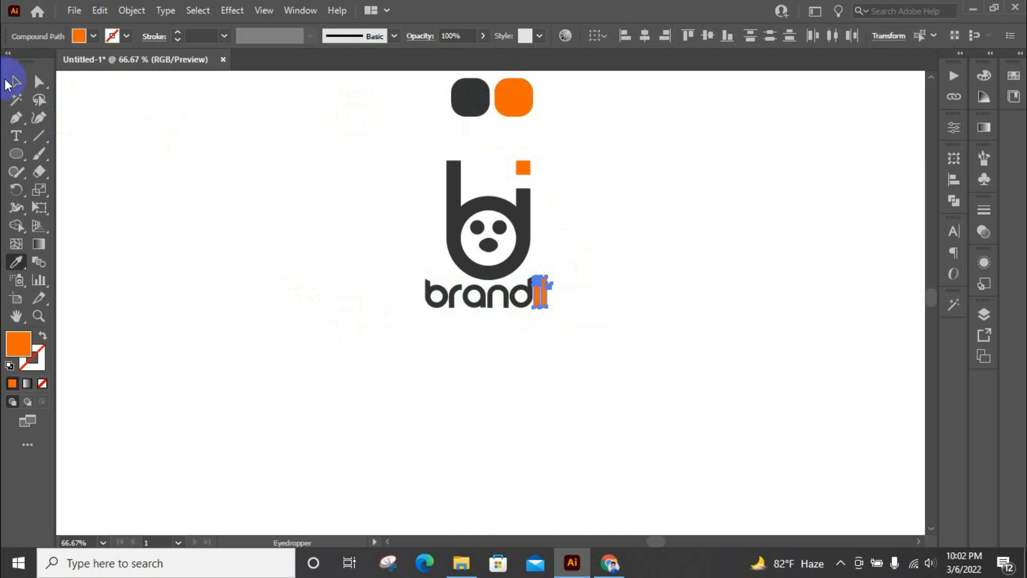
{"action": "left_click", "coordinate": [355, 300]}
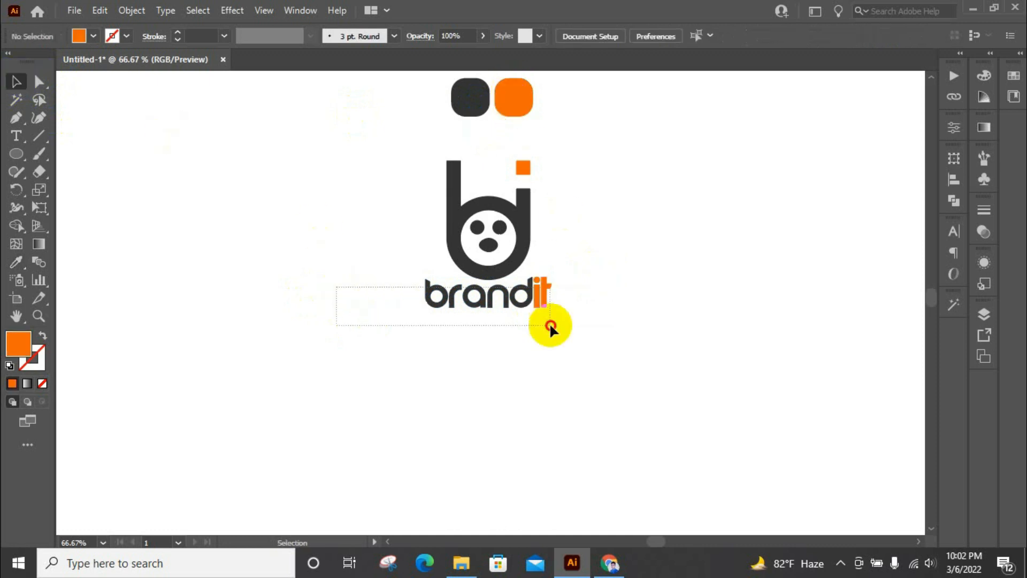
Group all the outlined "brandit" letters into one wordmark
{"action": "left_click_drag", "start_coordinate": [550, 325], "coordinate": [551, 325]}
{"action": "right_click", "coordinate": [534, 294]}
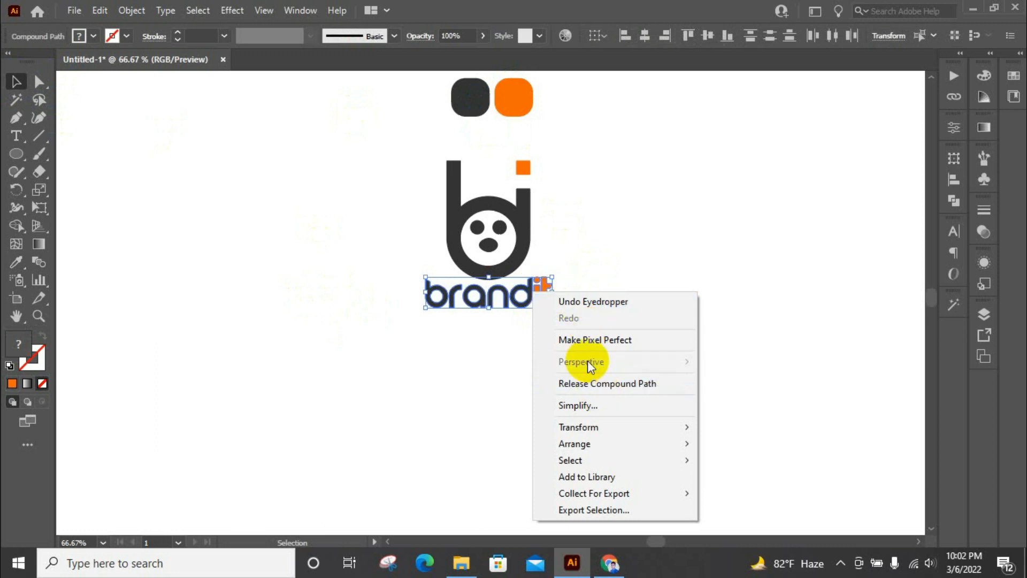
{"action": "left_click", "coordinate": [476, 331]}
{"action": "left_click_drag", "start_coordinate": [504, 309], "coordinate": [596, 312]}
{"action": "key", "text": "ctrl+g"}
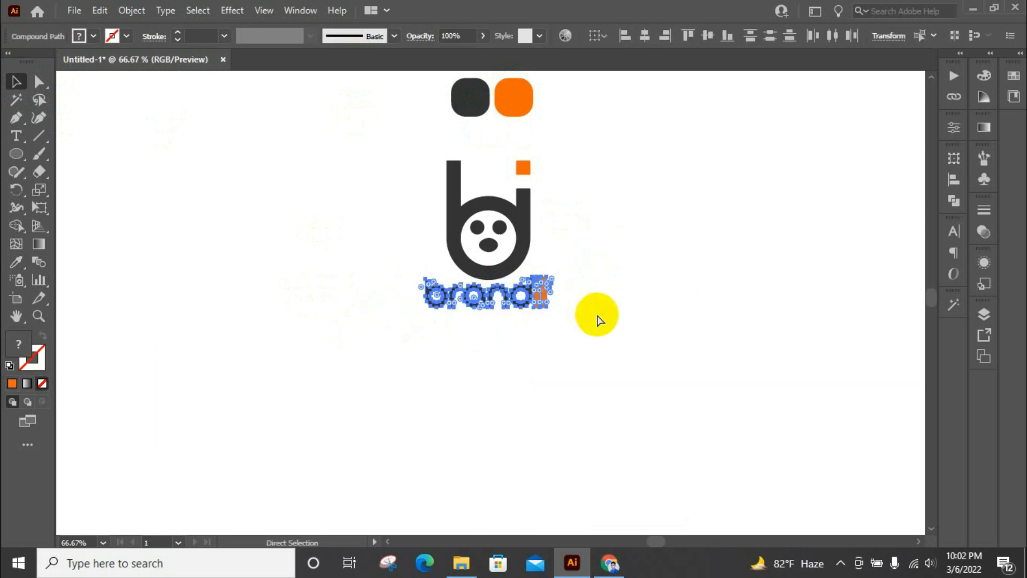
{"action": "left_click", "coordinate": [596, 312]}
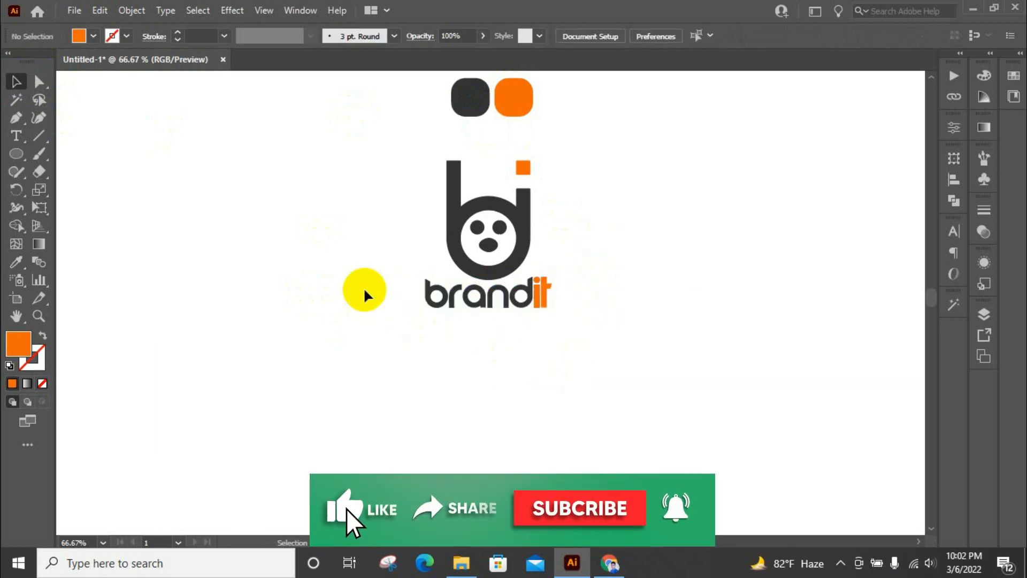
Move the logo mark and "brandit" wordmark together slightly down, farther from the colour swatches
{"action": "left_click_drag", "start_coordinate": [344, 239], "coordinate": [604, 337]}
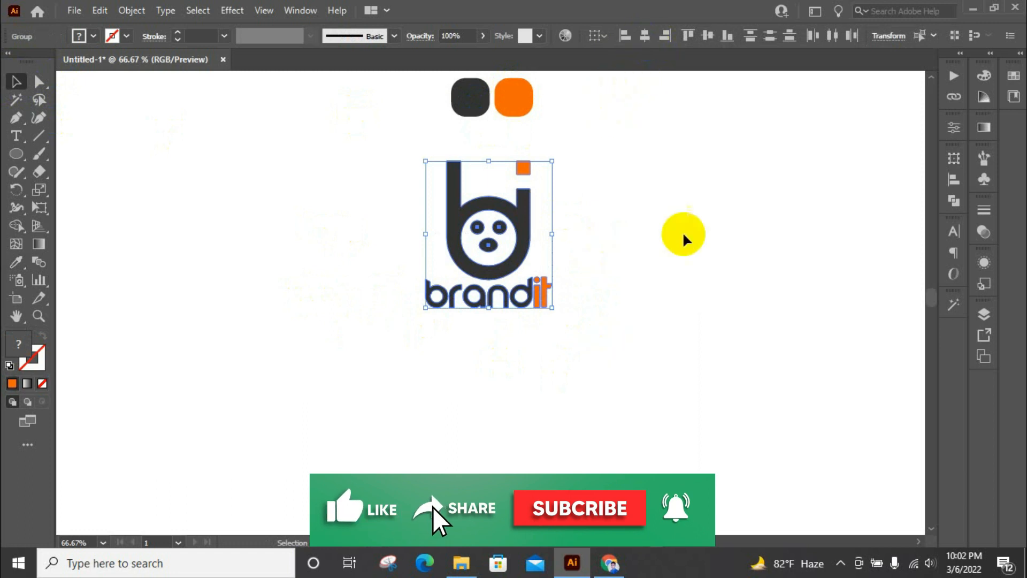
{"action": "left_click_drag", "start_coordinate": [517, 219], "coordinate": [515, 246]}
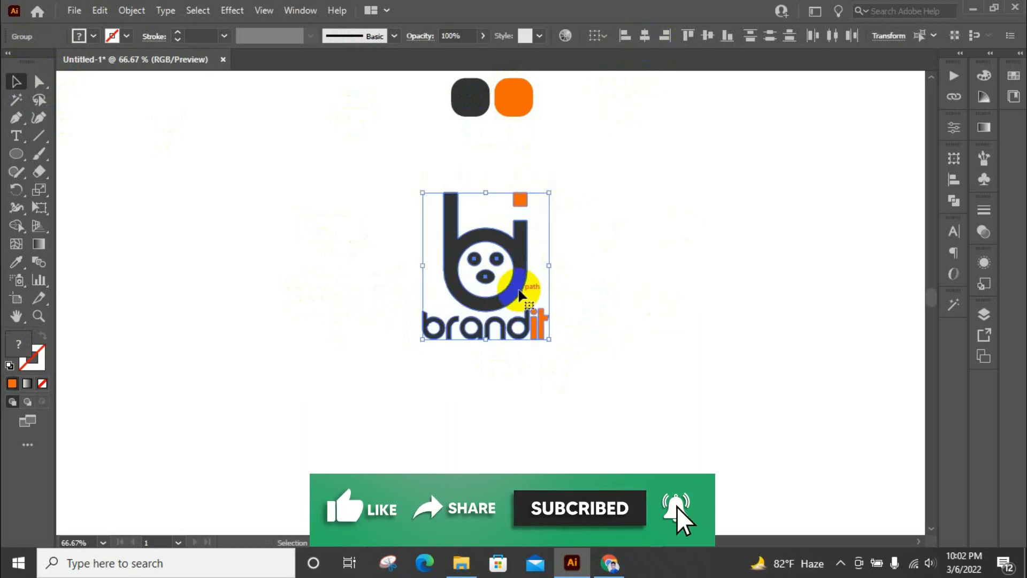
{"action": "scroll", "coordinate": [502, 236], "scroll_direction": "up", "scroll_amount": 3}
{"action": "scroll", "coordinate": [517, 206], "scroll_direction": "down", "scroll_amount": 1}
{"action": "left_click", "coordinate": [755, 225]}
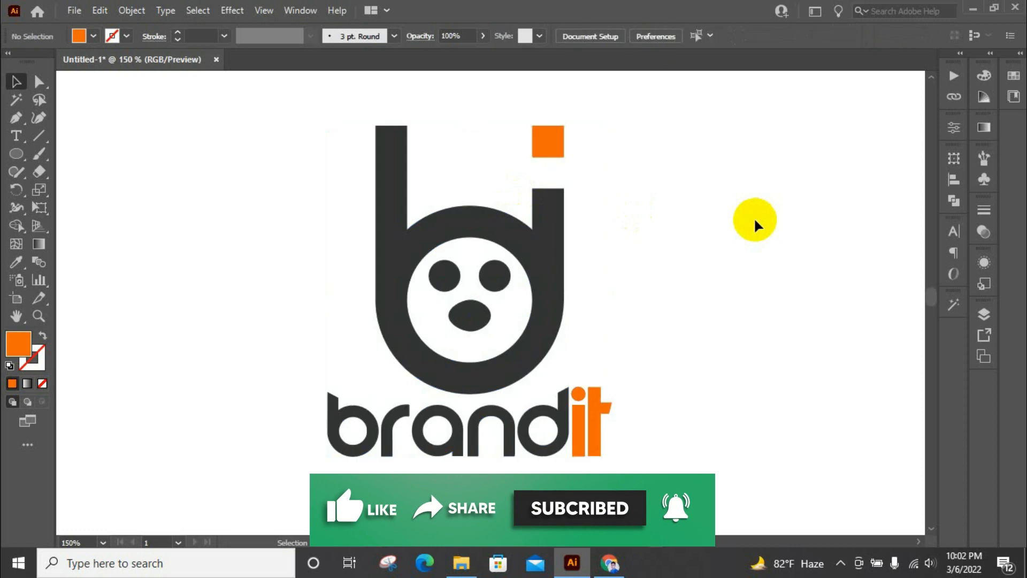